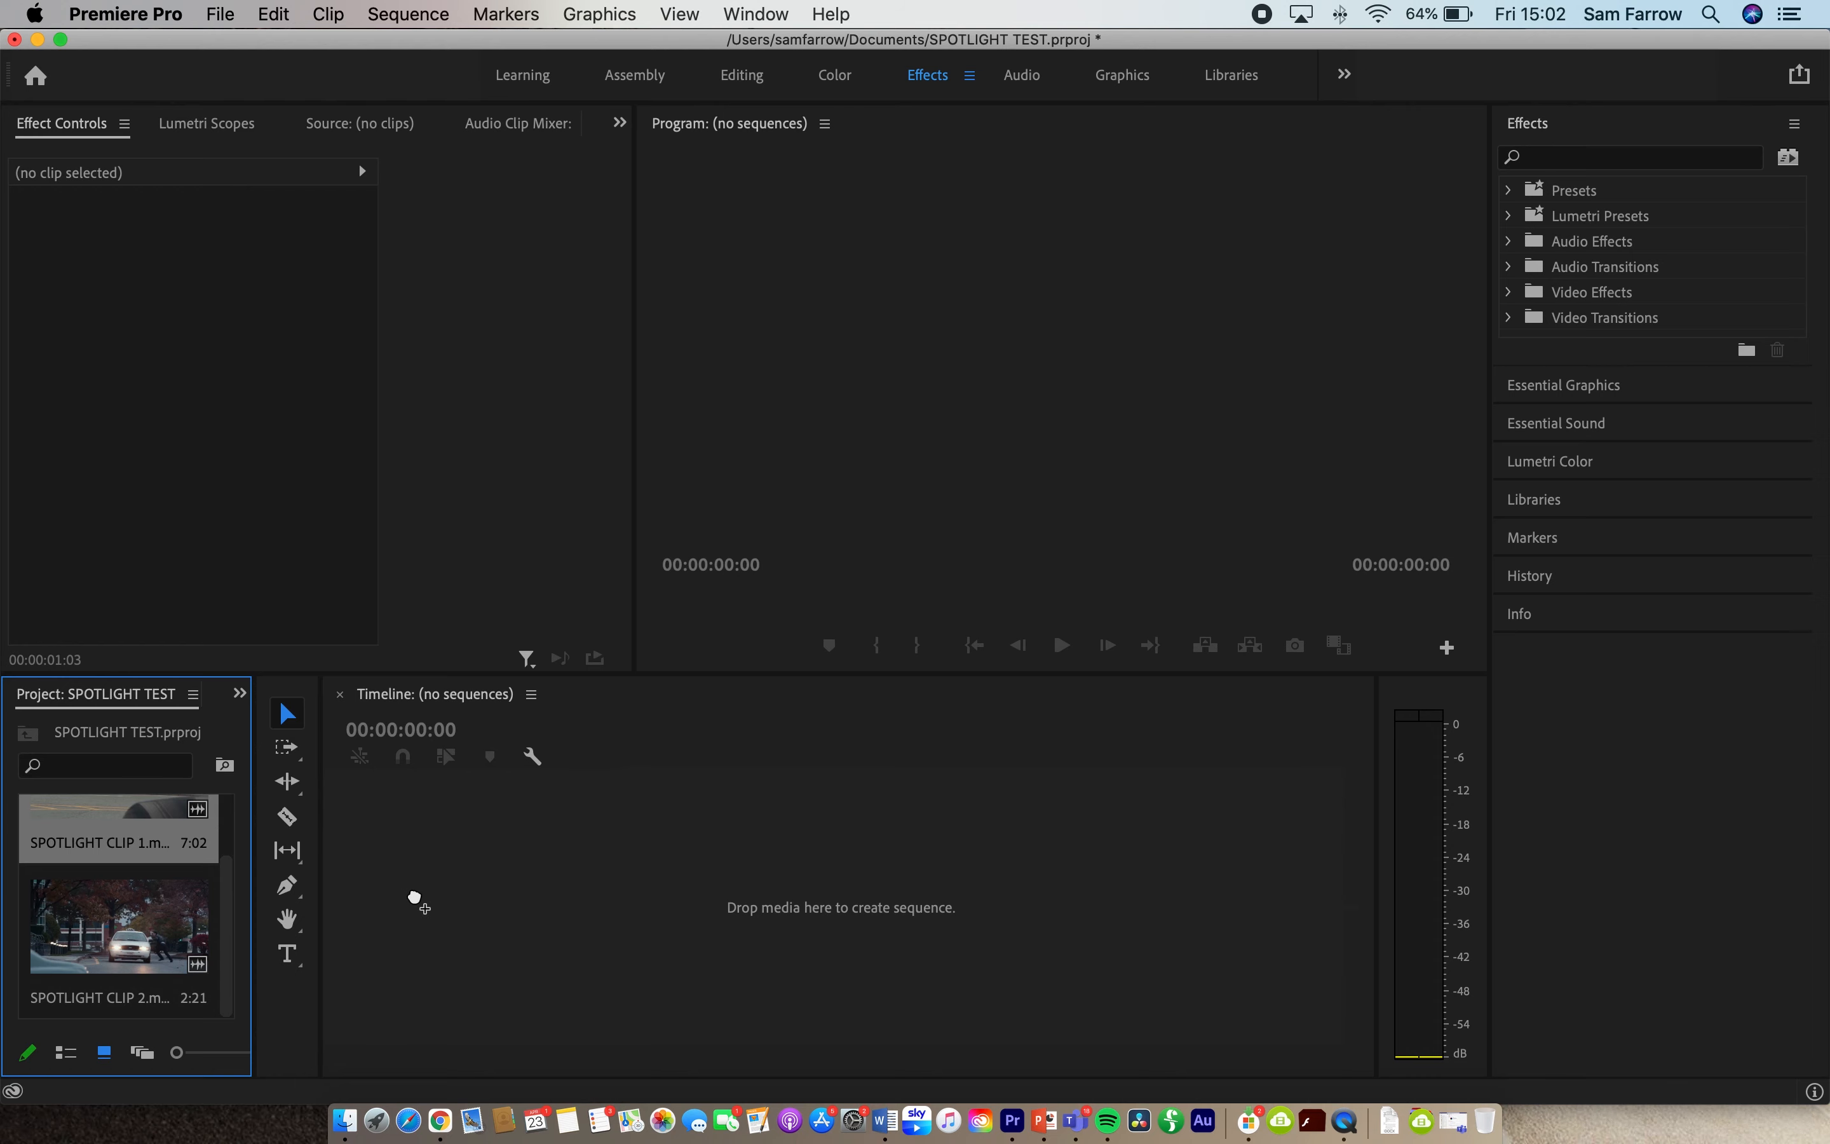
- Create a sequence from SPOTLIGHT CLIP 1 and place SPOTLIGHT CLIP 2 directly after it on track V1
{"action": "left_click_drag", "start_coordinate": [463, 908], "coordinate": [465, 910]}
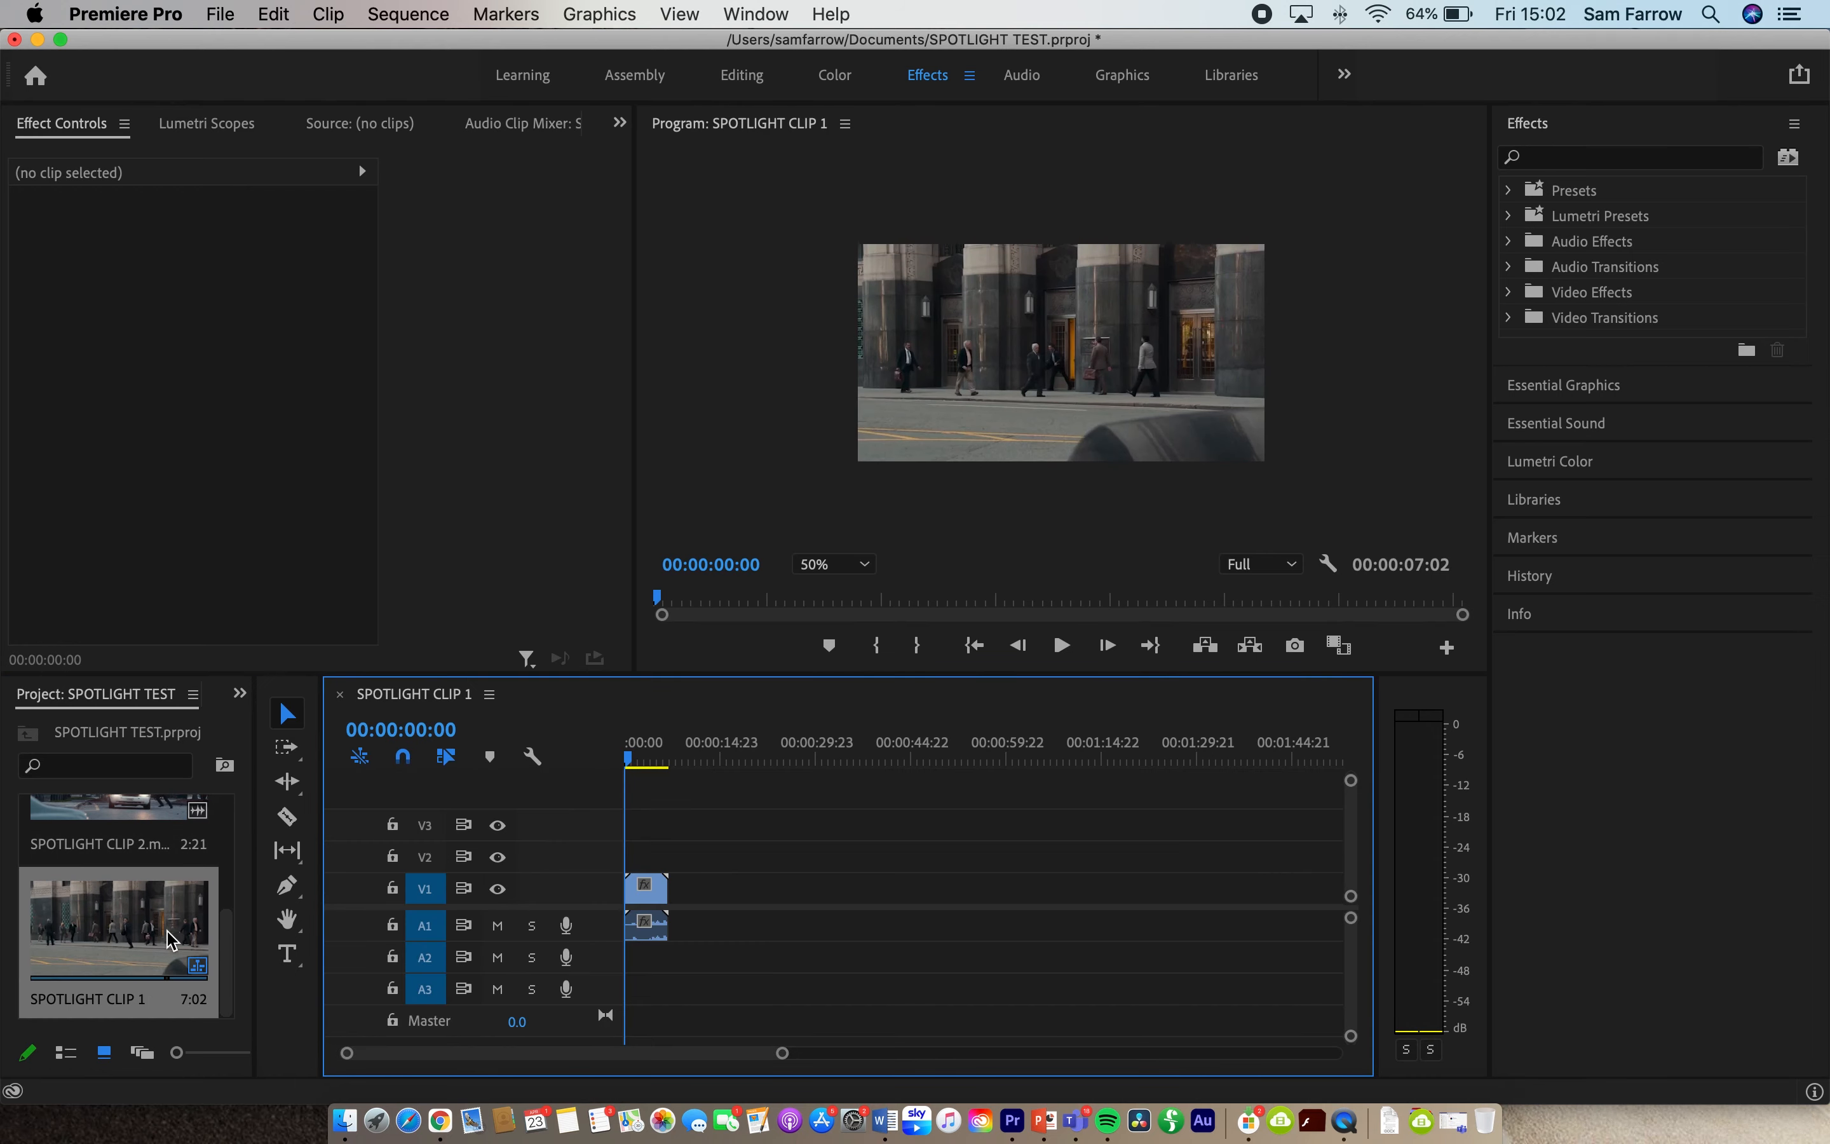
{"action": "left_click_drag", "start_coordinate": [117, 821], "coordinate": [667, 965]}
{"action": "left_click_drag", "start_coordinate": [782, 1053], "coordinate": [635, 1059]}
{"action": "left_click_drag", "start_coordinate": [1214, 864], "coordinate": [1219, 926]}
- Unlink the audio of SPOTLIGHT CLIP 1 from its video and delete the audio part
{"action": "left_click", "coordinate": [1096, 934]}
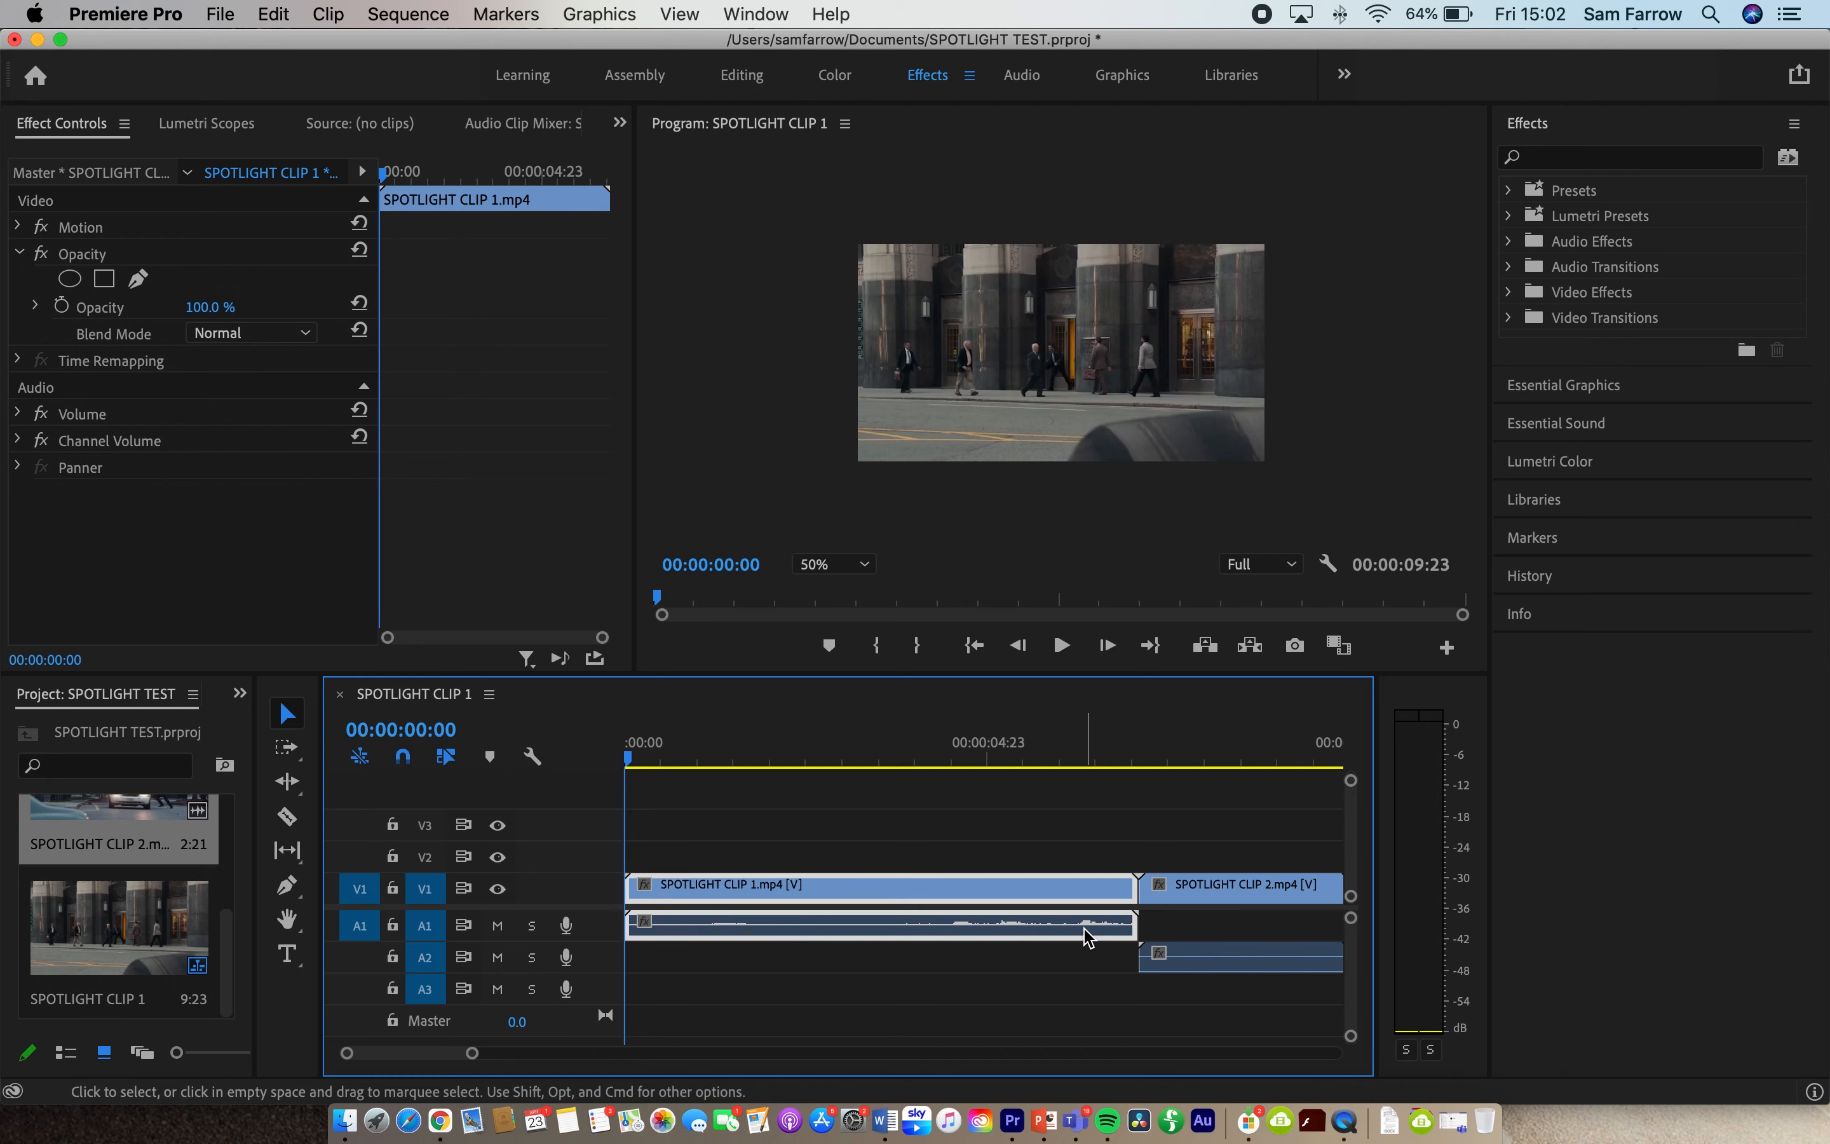
{"action": "right_click", "coordinate": [1010, 897]}
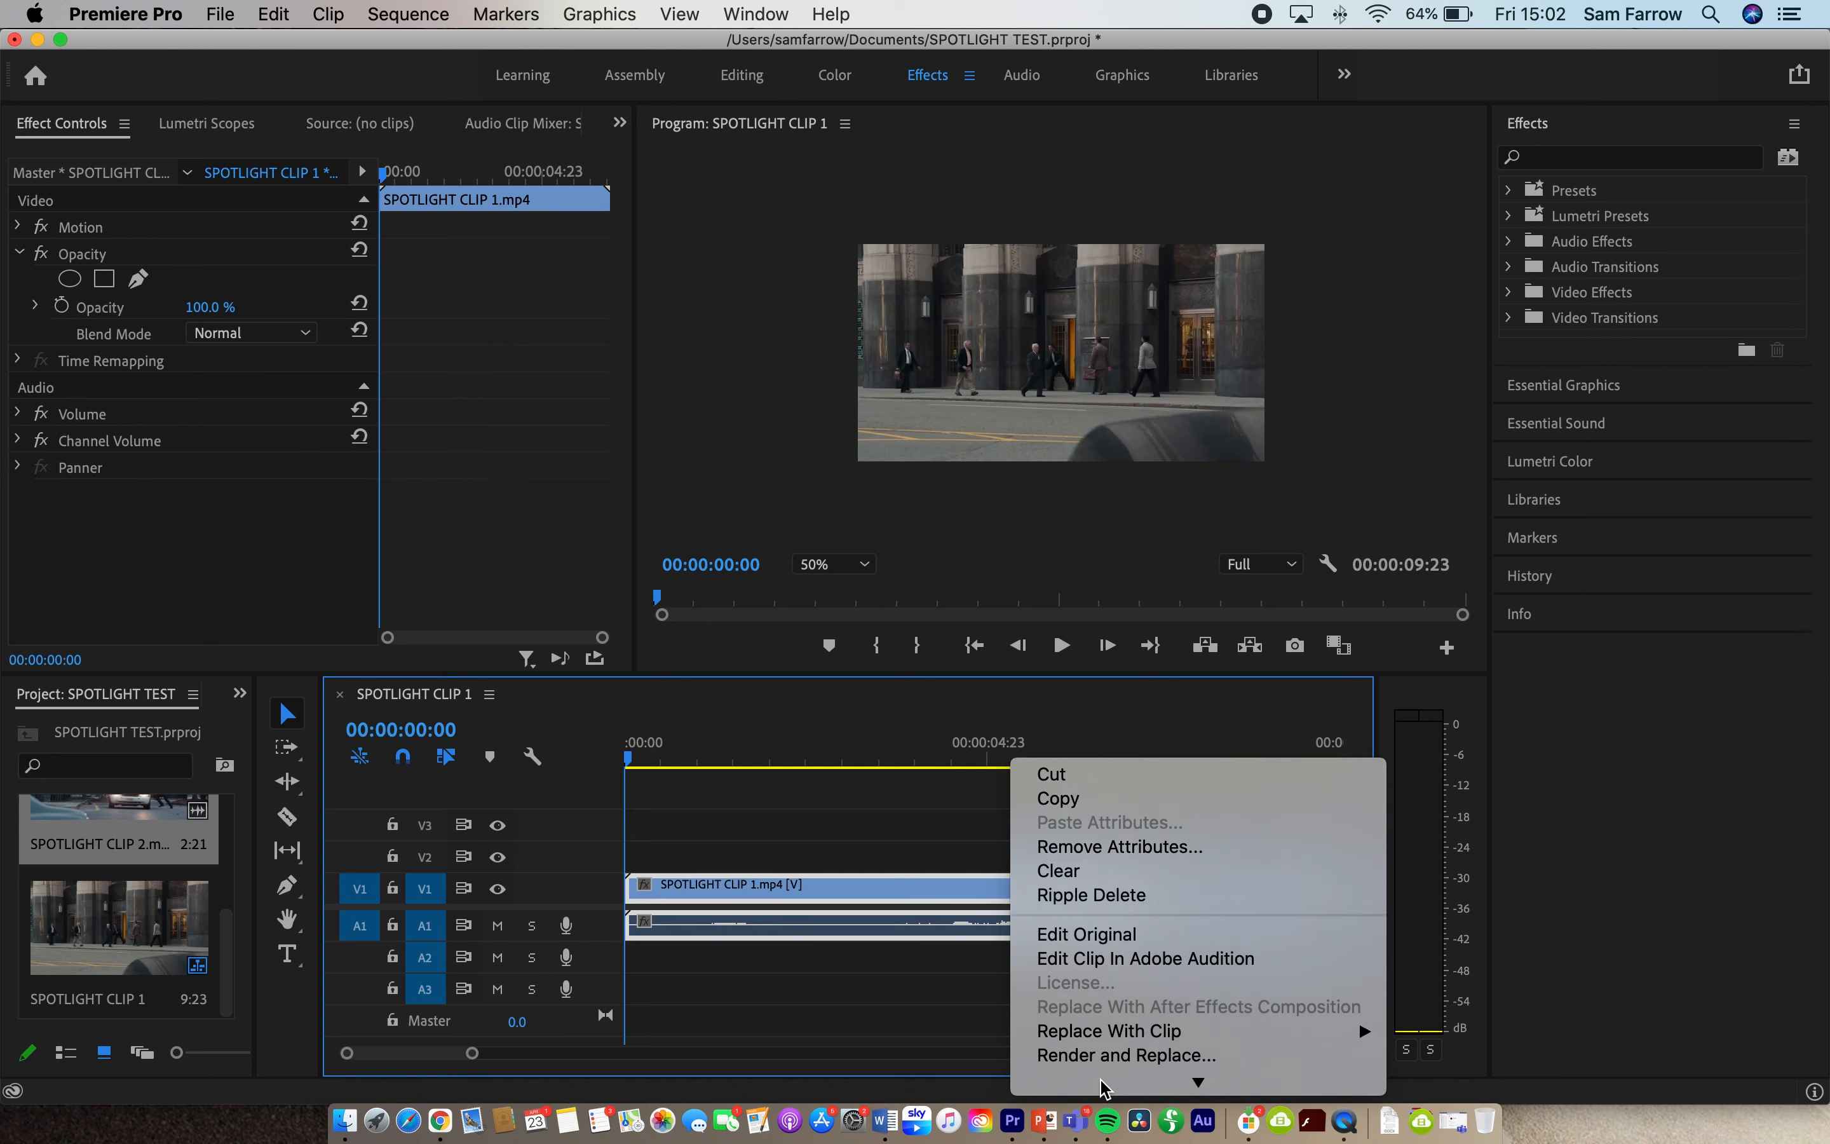
{"action": "left_click", "coordinate": [1074, 805]}
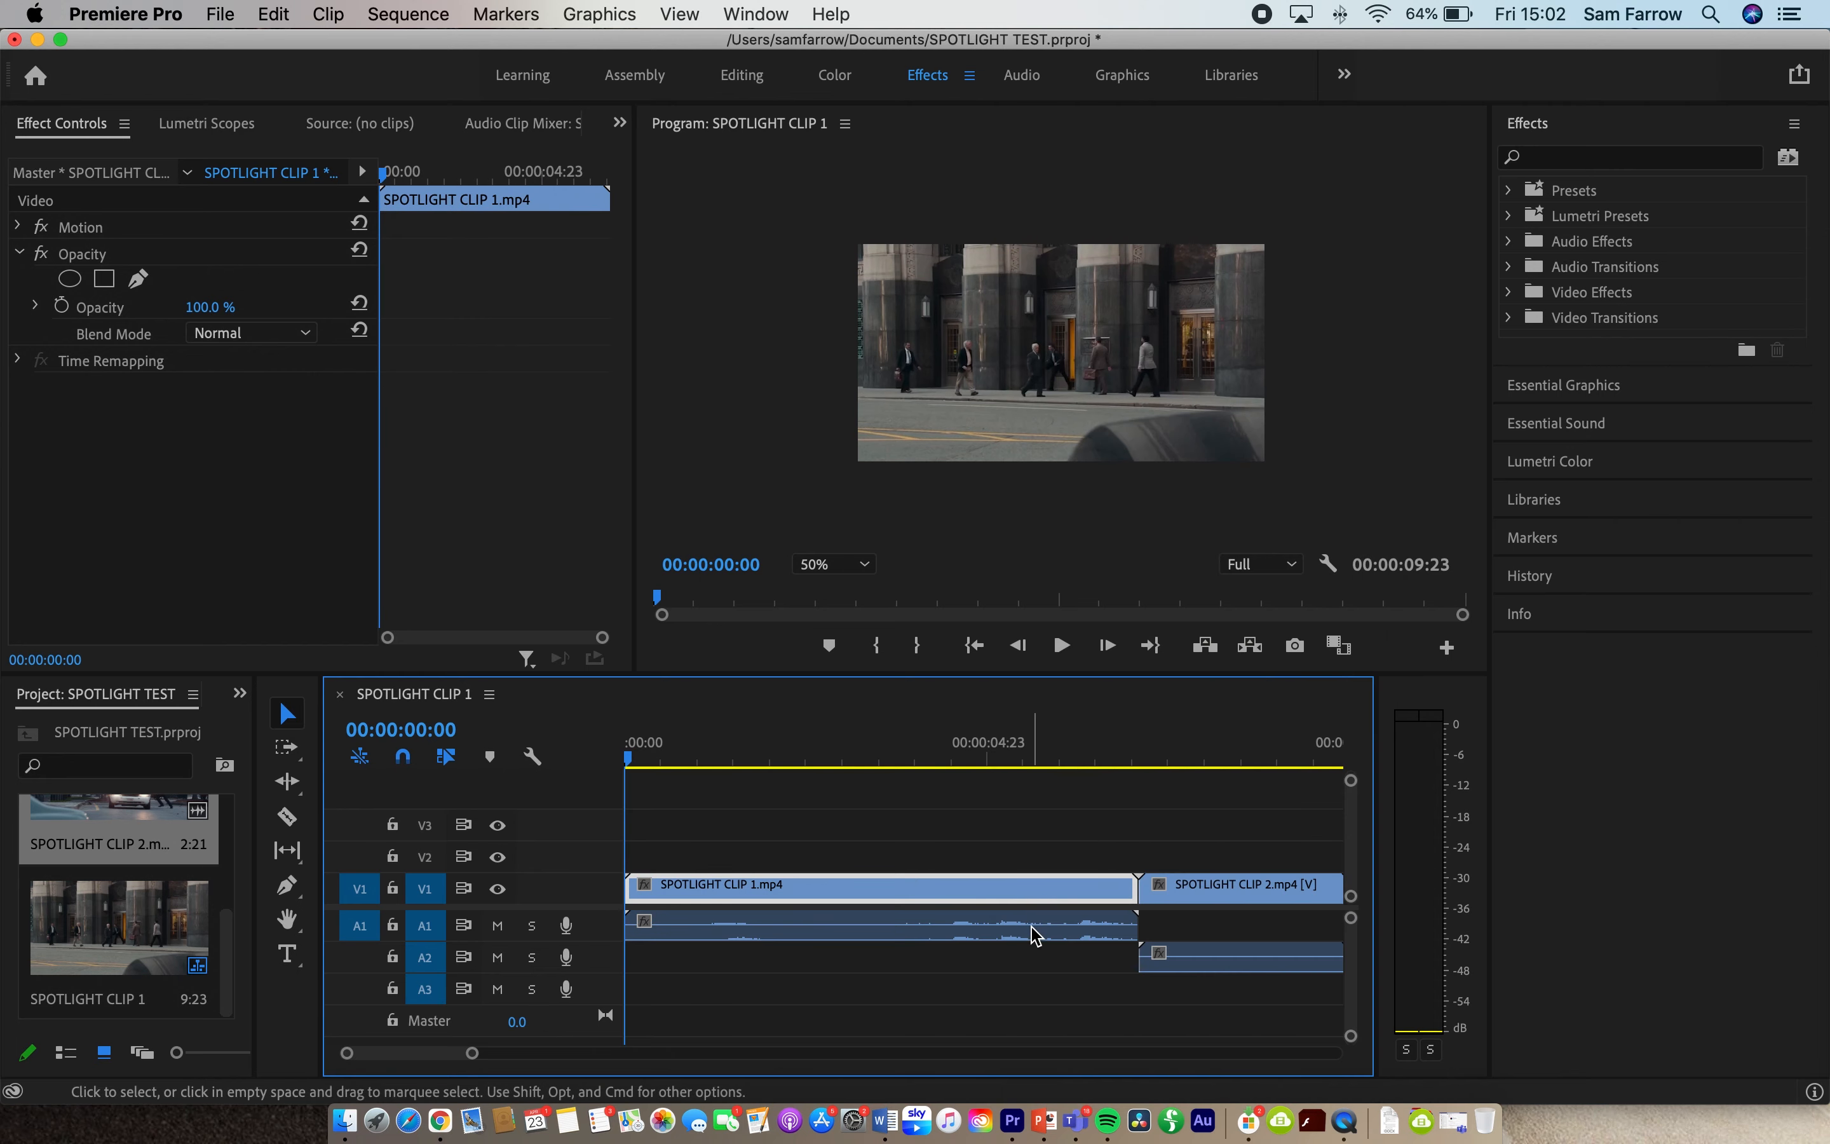
{"action": "left_click", "coordinate": [1035, 937]}
{"action": "key", "text": "Delete"}
- Unlink the audio of SPOTLIGHT CLIP 2 from its video and delete the audio part
{"action": "left_click", "coordinate": [1230, 892]}
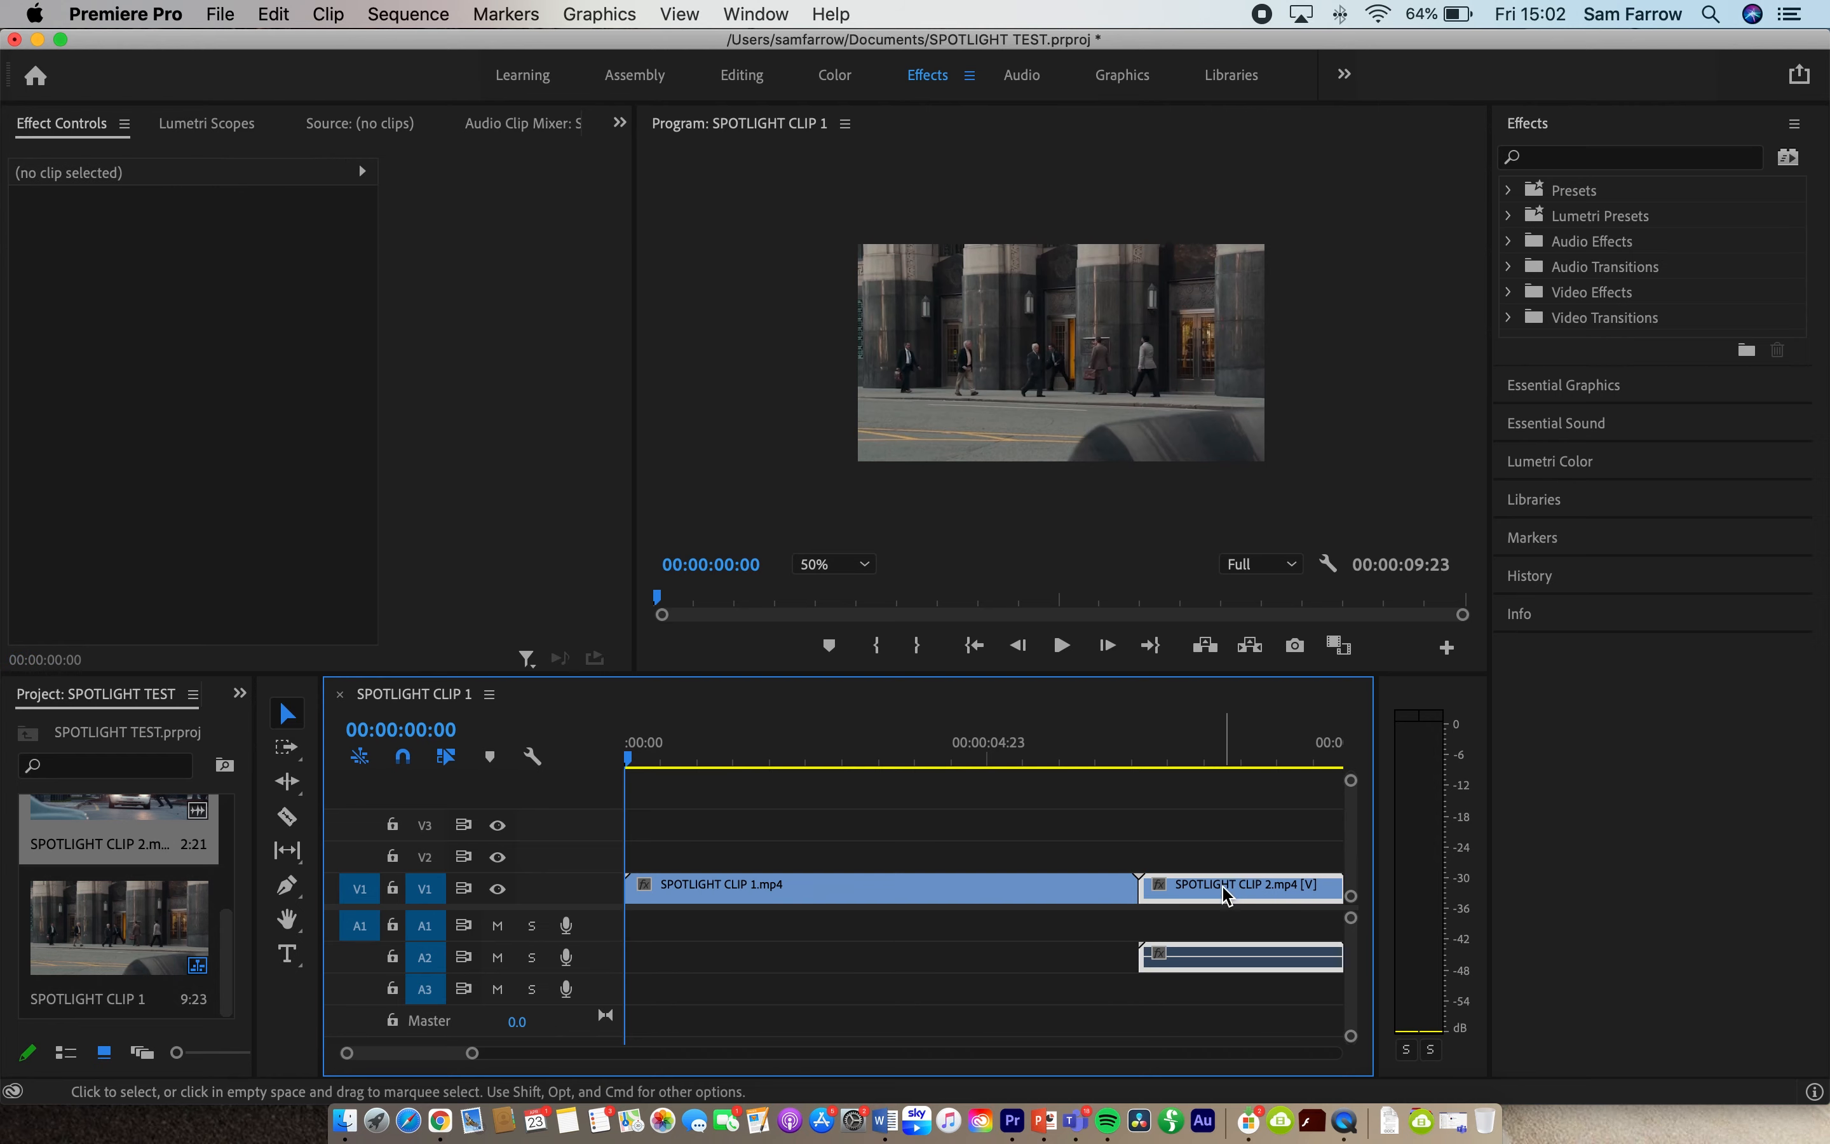
{"action": "right_click", "coordinate": [1231, 893]}
{"action": "mouse_move", "coordinate": [1307, 1083]}
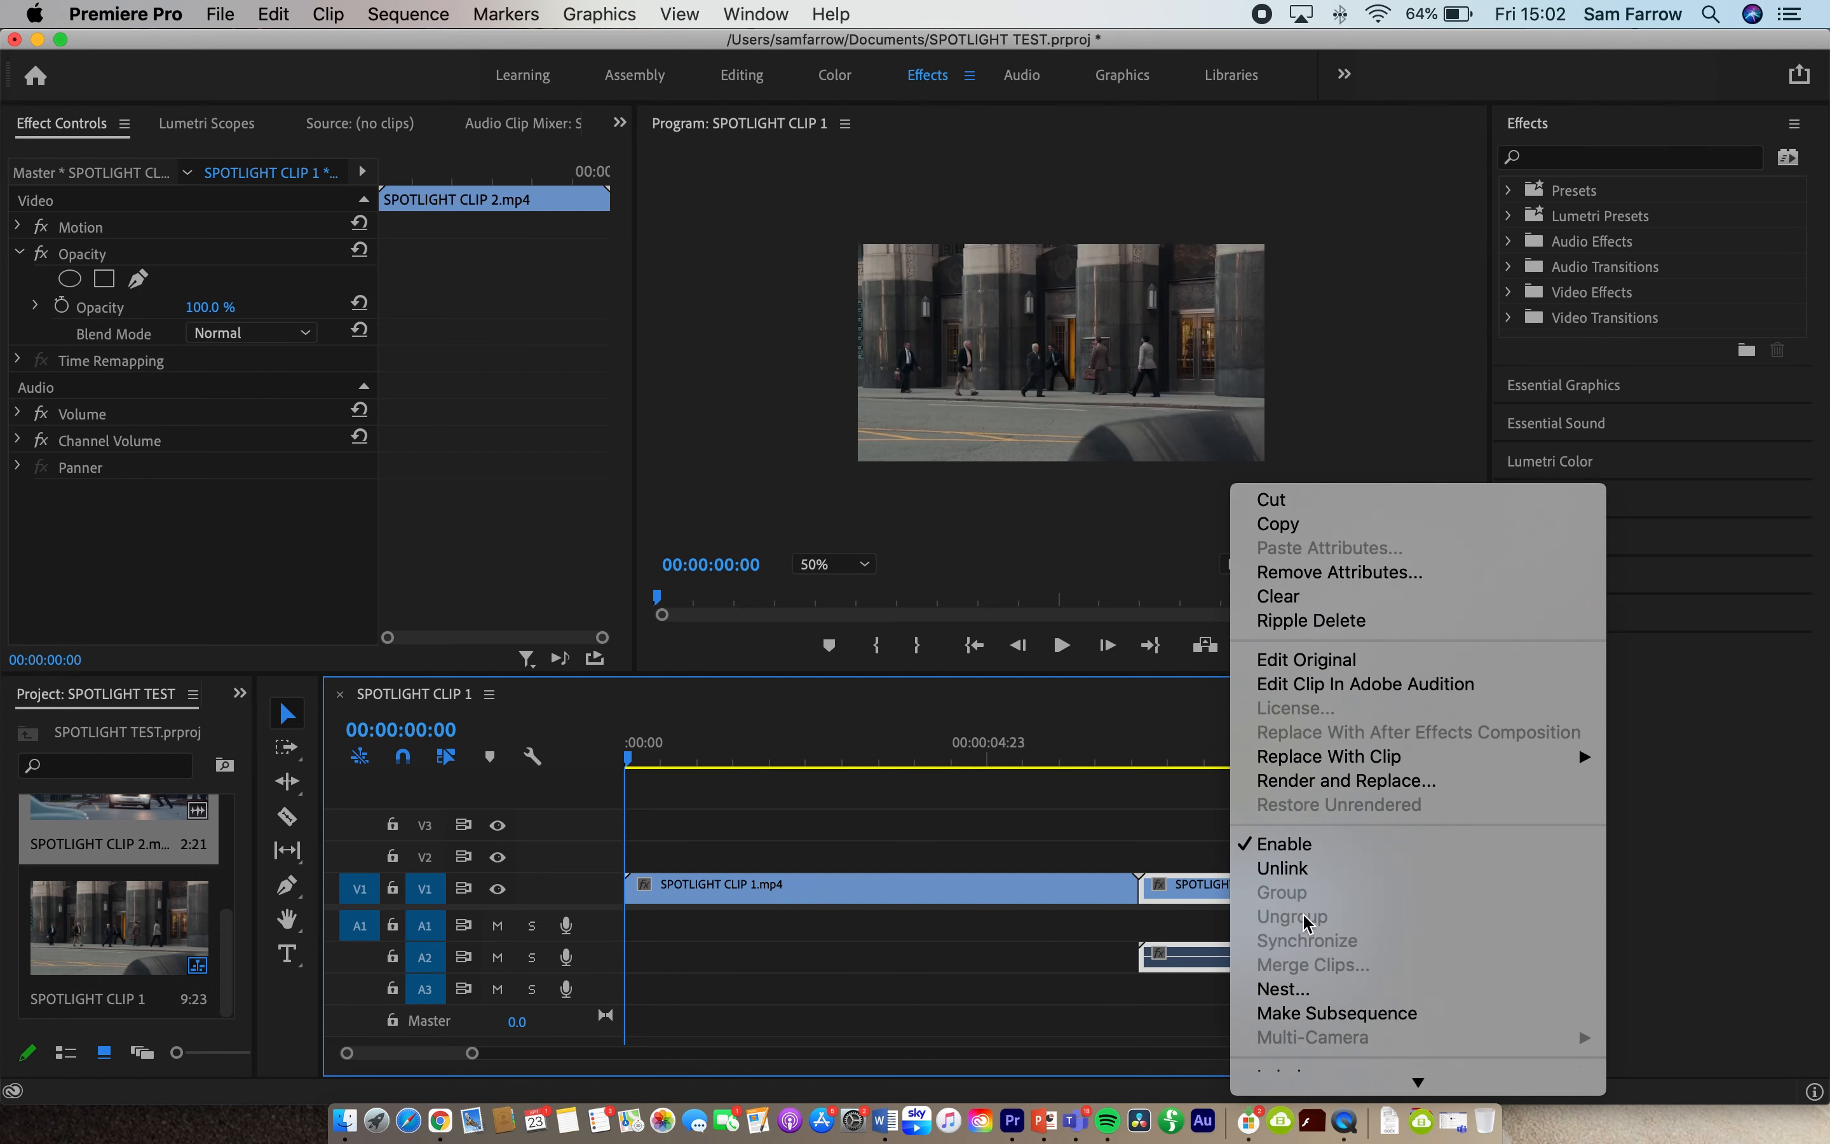
{"action": "left_click", "coordinate": [1298, 870]}
{"action": "left_click", "coordinate": [1250, 965]}
{"action": "key", "text": "Delete"}
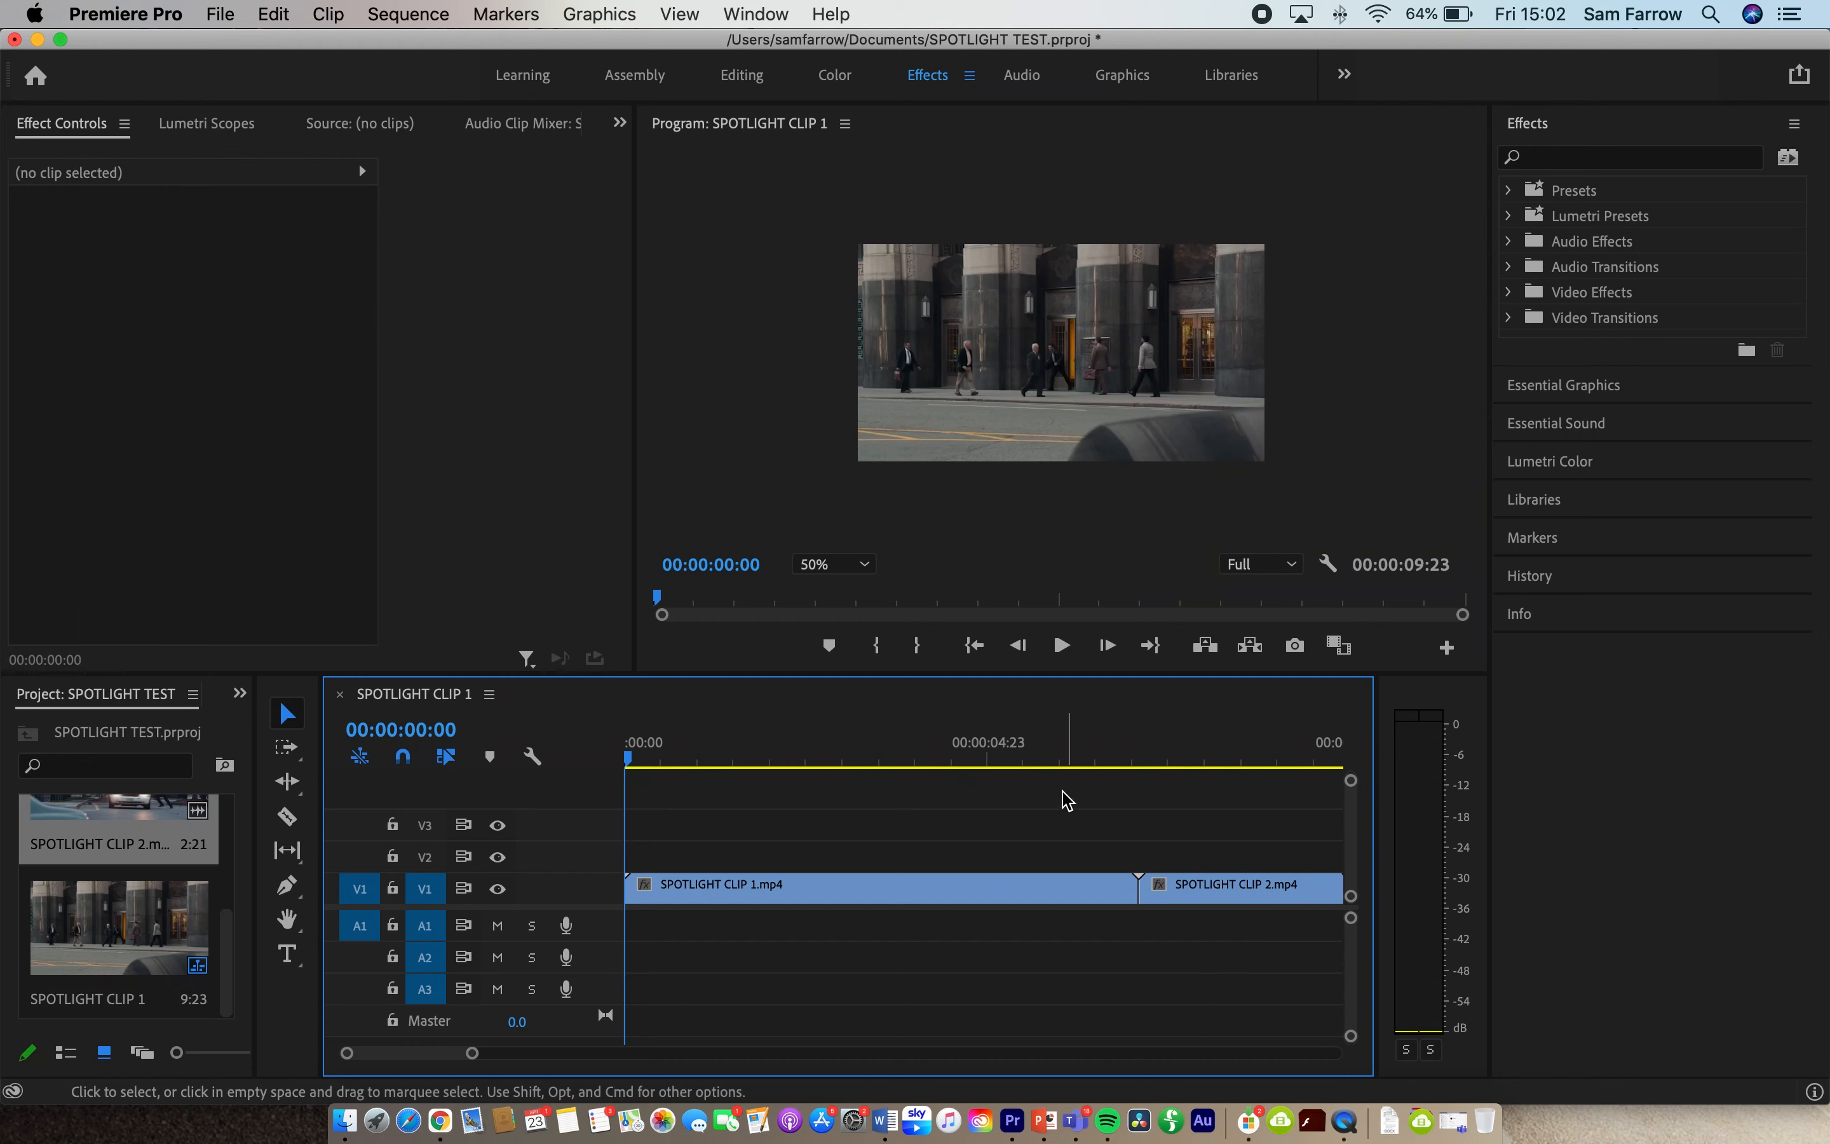
- Place the playhead at 00:00:06:12, where the dark passer-by covers most of the picture
{"action": "left_click_drag", "start_coordinate": [629, 759], "coordinate": [1105, 765]}
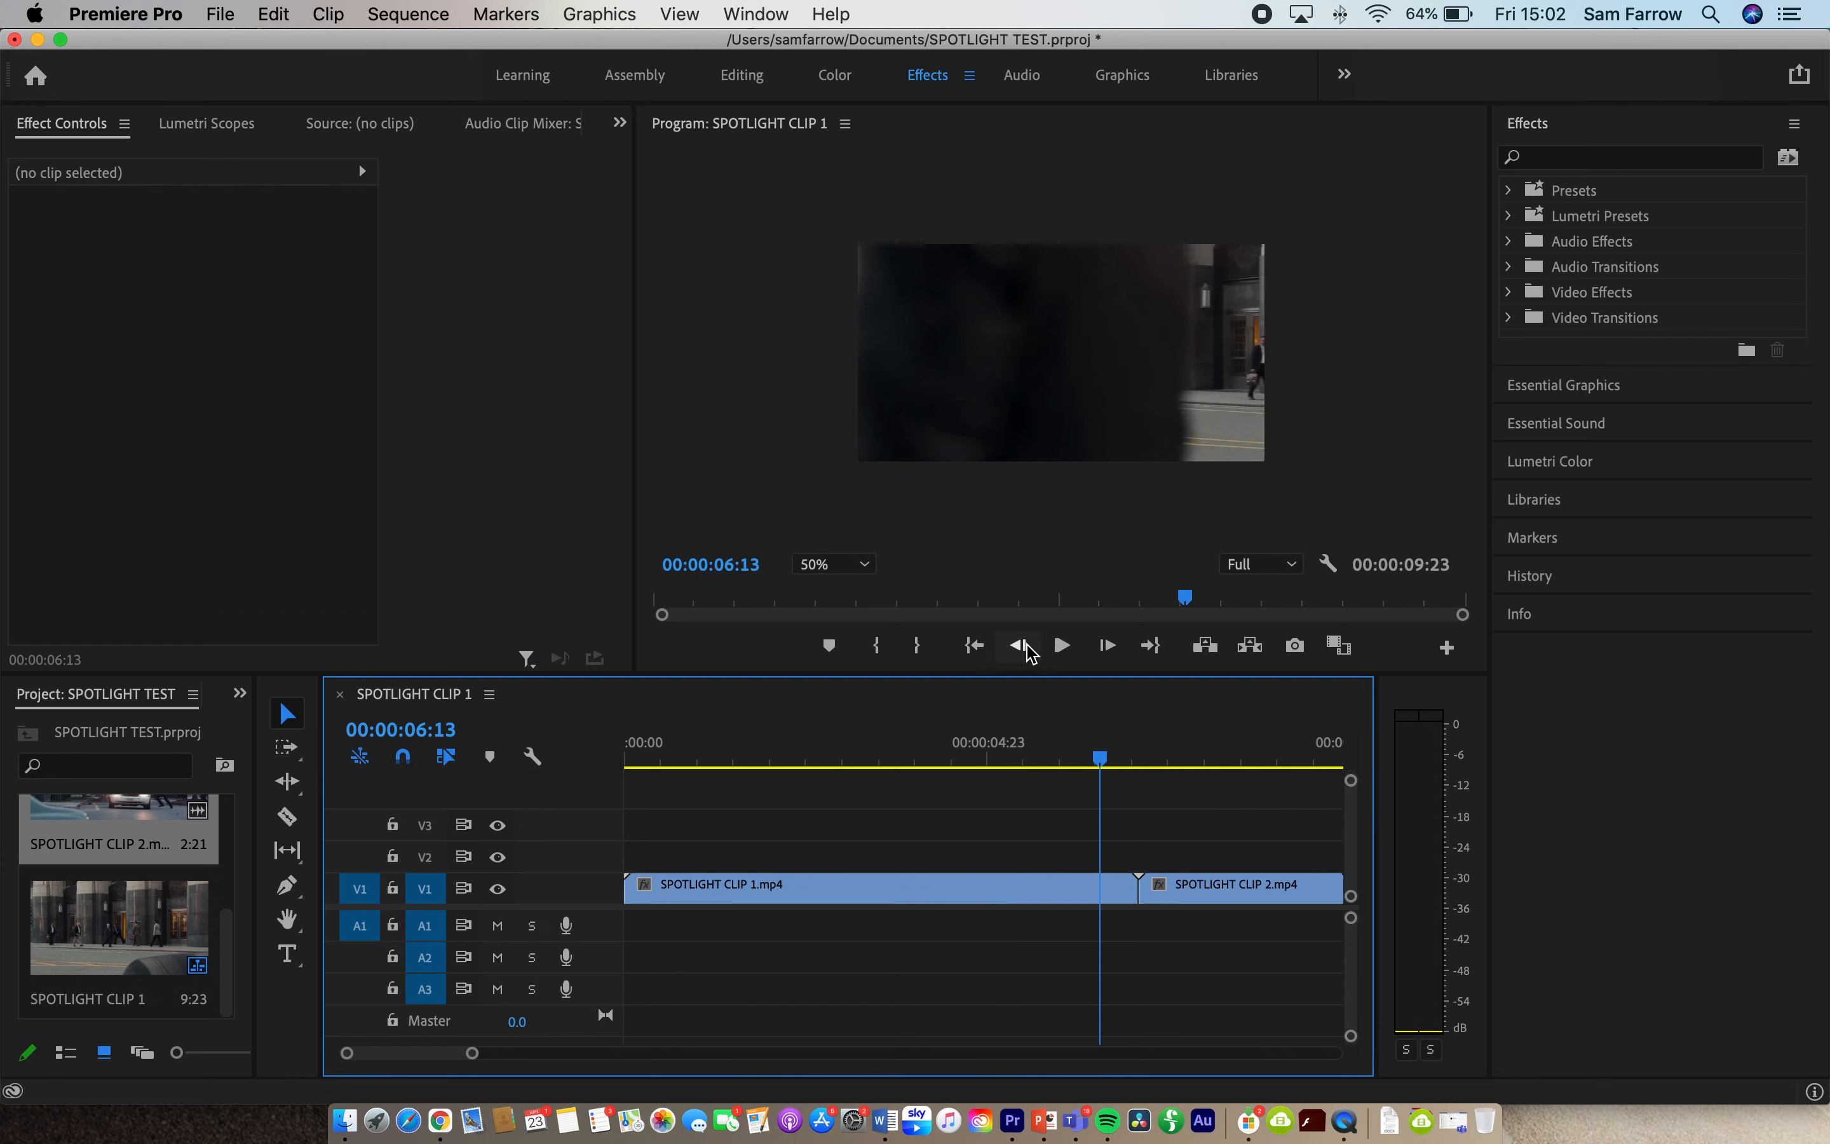
{"action": "left_click", "coordinate": [1022, 647]}
{"action": "left_click", "coordinate": [1107, 647]}
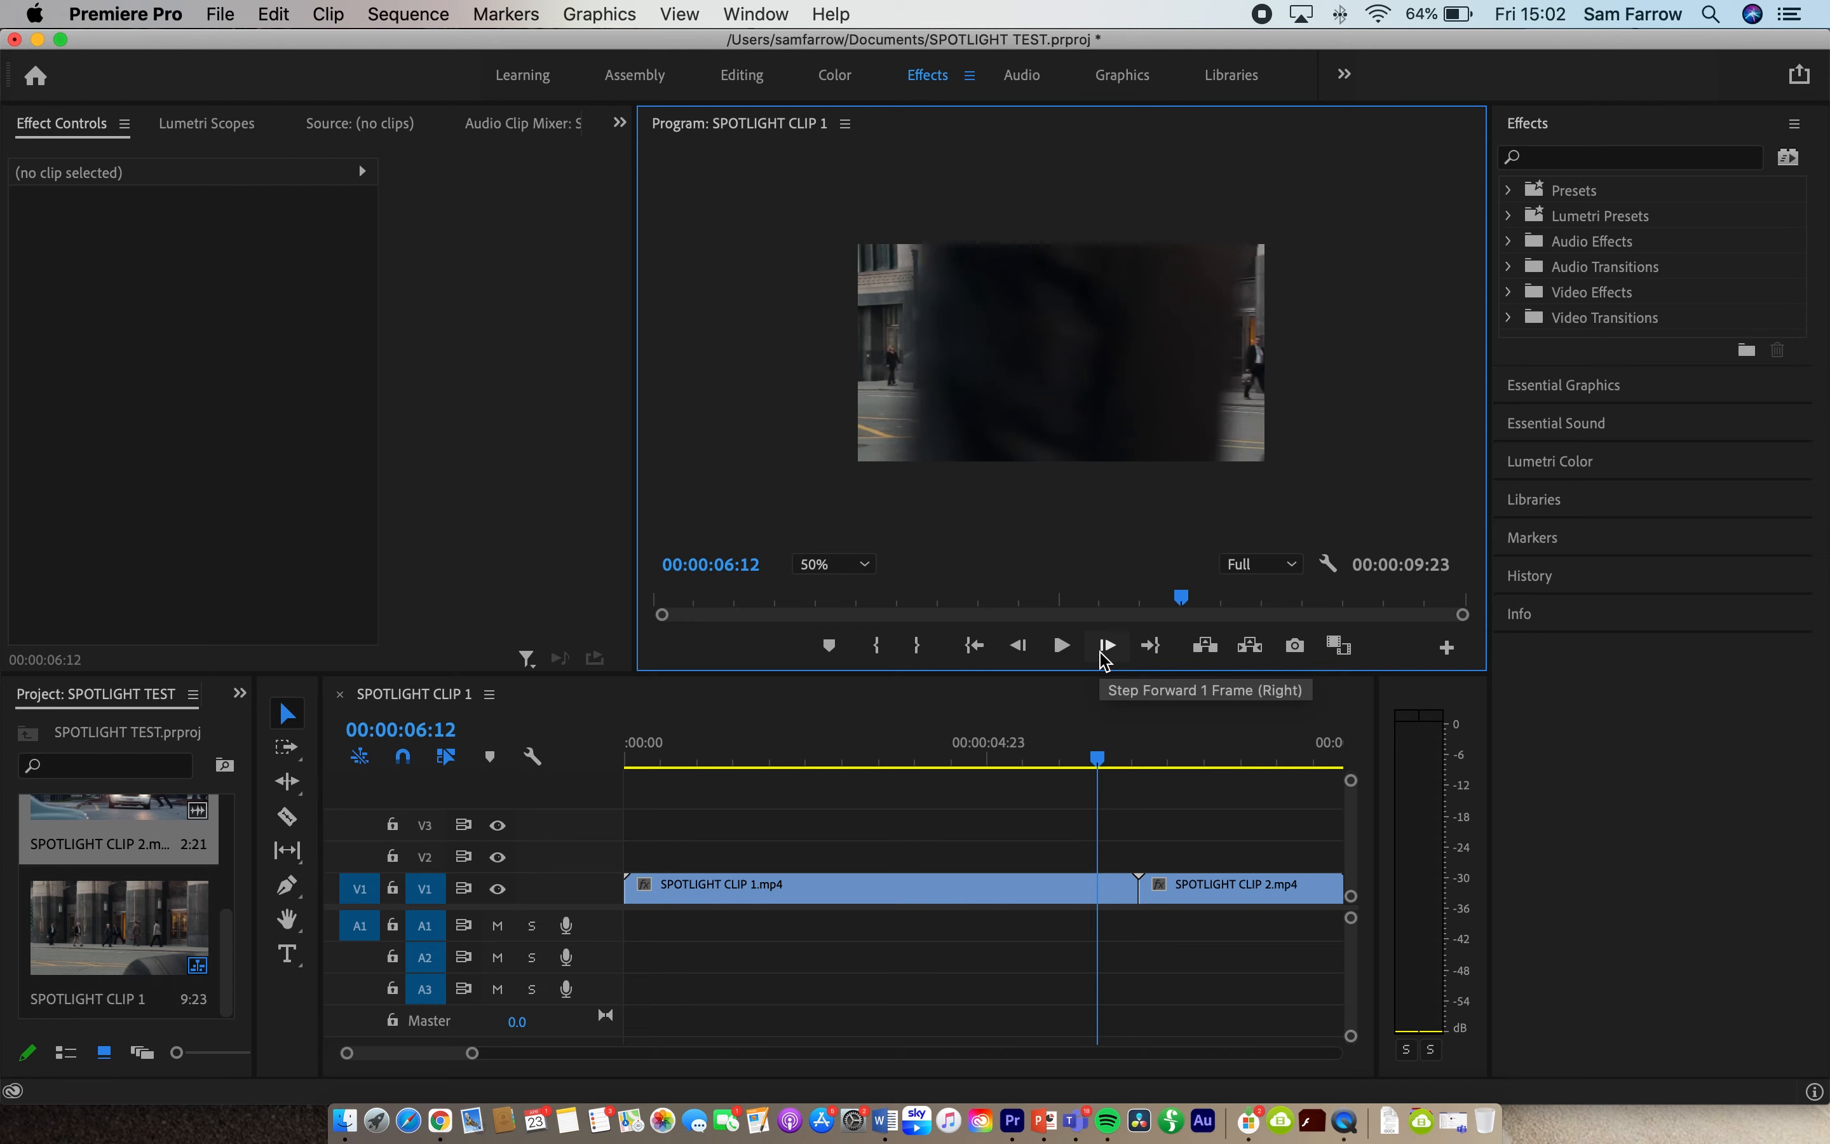
- Move SPOTLIGHT CLIP 1 up to track V2 and slide SPOTLIGHT CLIP 2 on V1 to start at 00:00:06:12
{"action": "left_click_drag", "start_coordinate": [1050, 883], "coordinate": [1056, 855]}
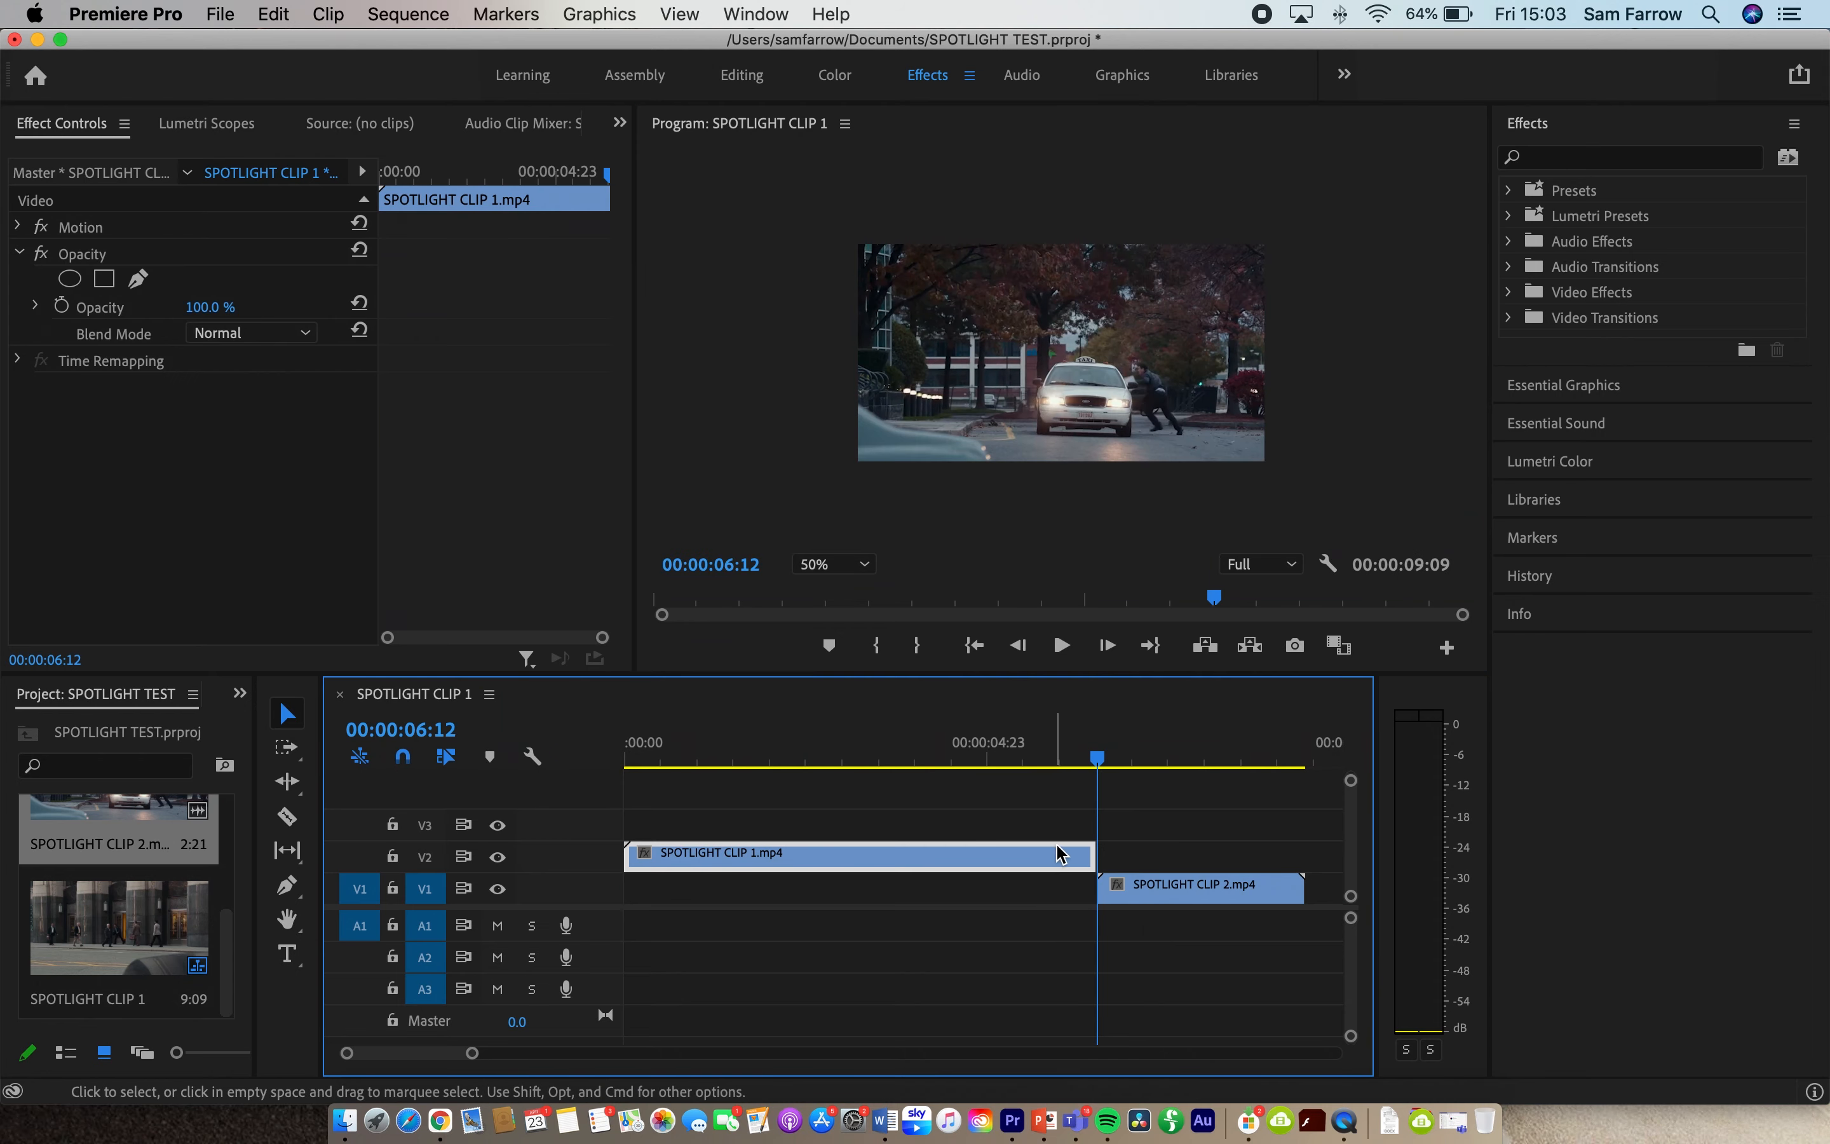
{"action": "left_click_drag", "start_coordinate": [1098, 759], "coordinate": [1083, 762]}
{"action": "left_click_drag", "start_coordinate": [1086, 845], "coordinate": [1124, 851]}
{"action": "left_click", "coordinate": [1097, 759]}
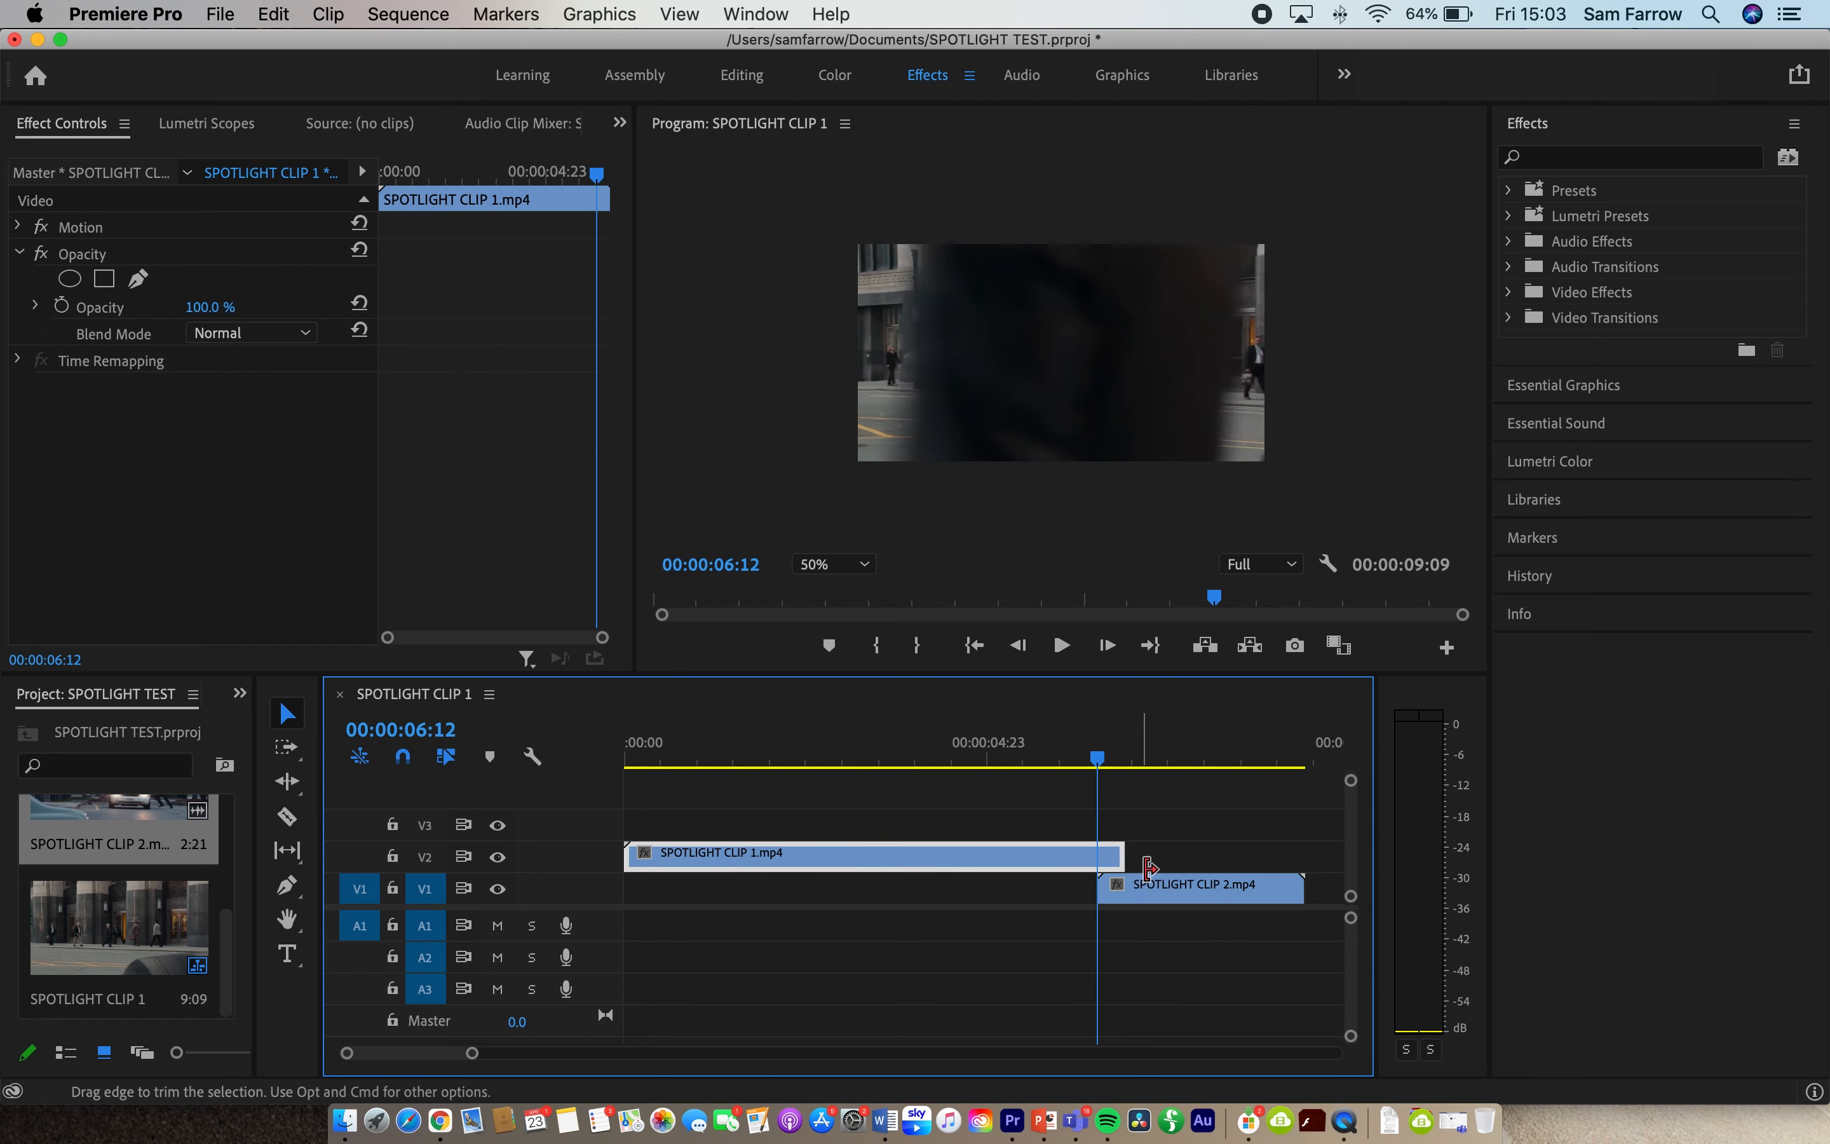
{"action": "left_click", "coordinate": [1108, 646]}
{"action": "left_click", "coordinate": [1108, 647]}
{"action": "left_click_drag", "start_coordinate": [1161, 886], "coordinate": [1165, 890]}
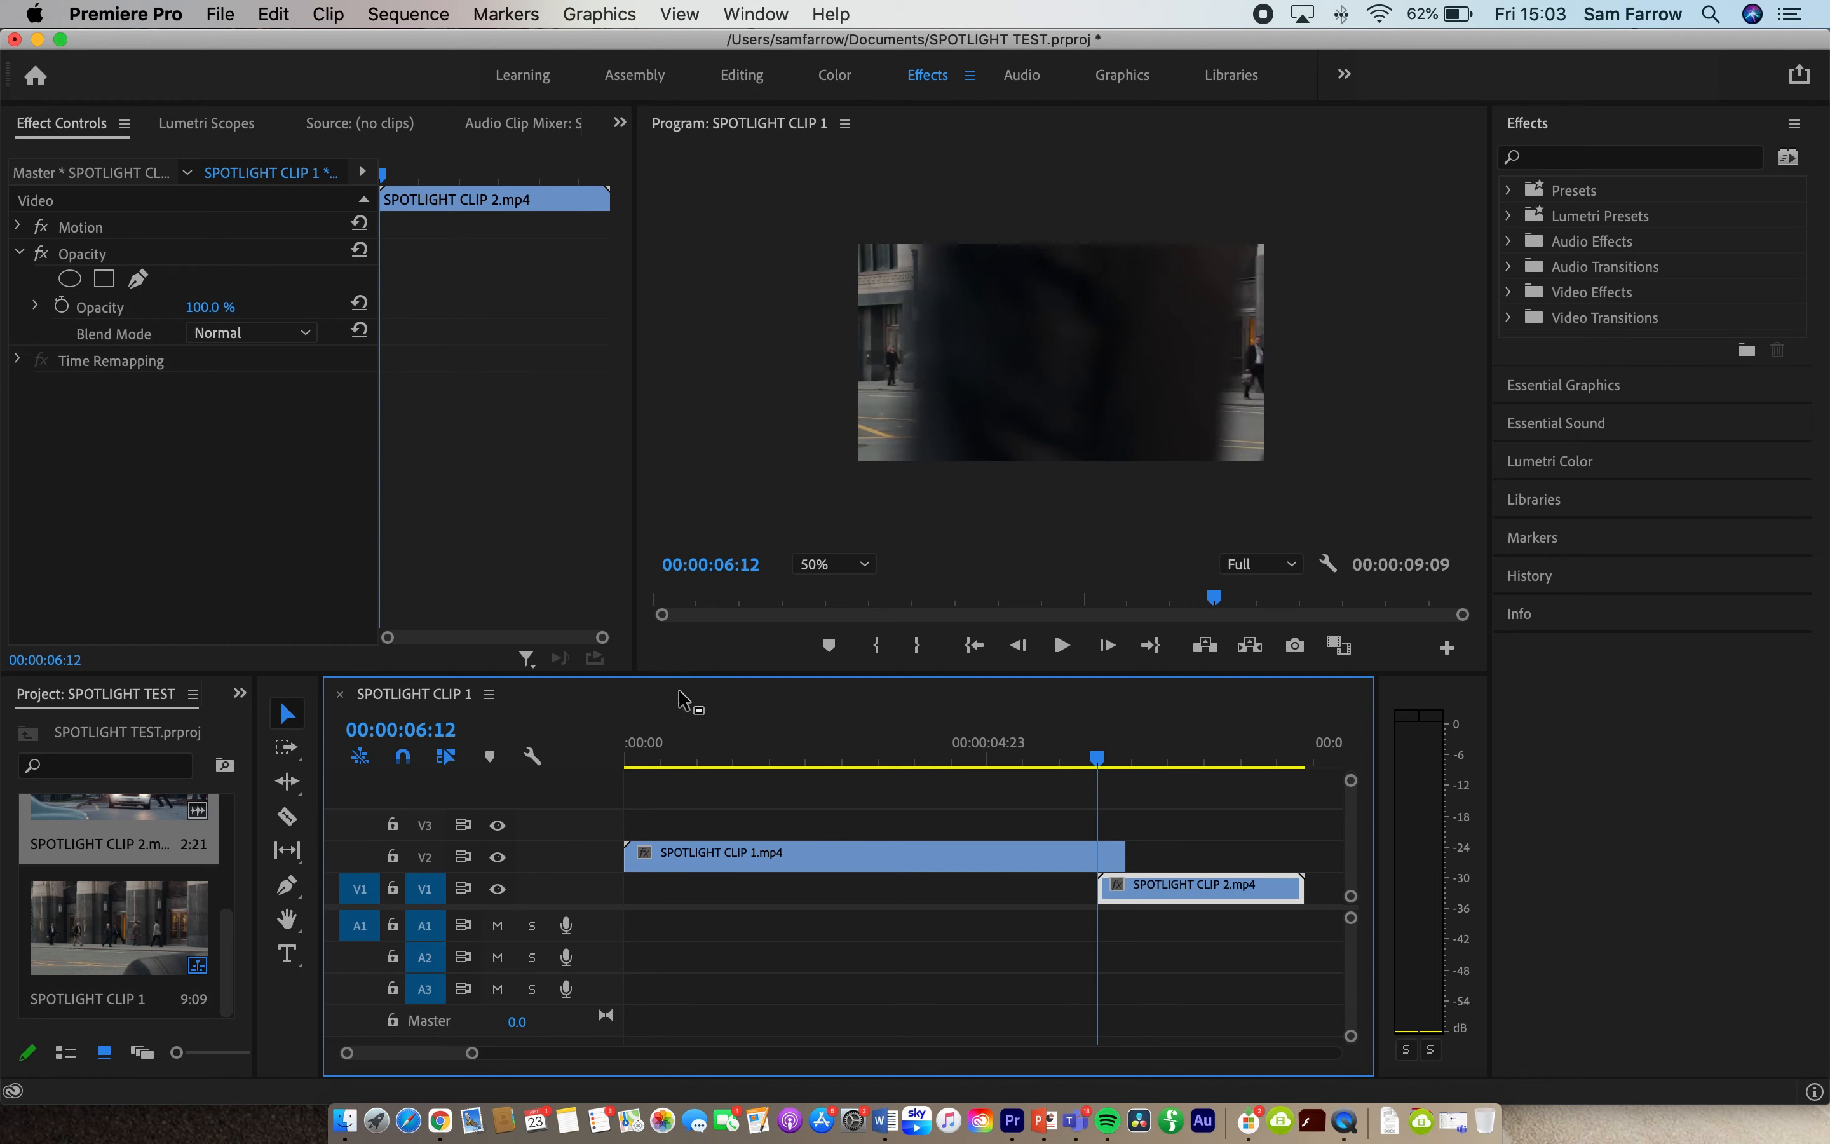
- Draw a closed freehand opacity mask on SPOTLIGHT CLIP 1 along the passer-by's right edge, extending around the outside of the picture's right side
{"action": "left_click", "coordinate": [1063, 860]}
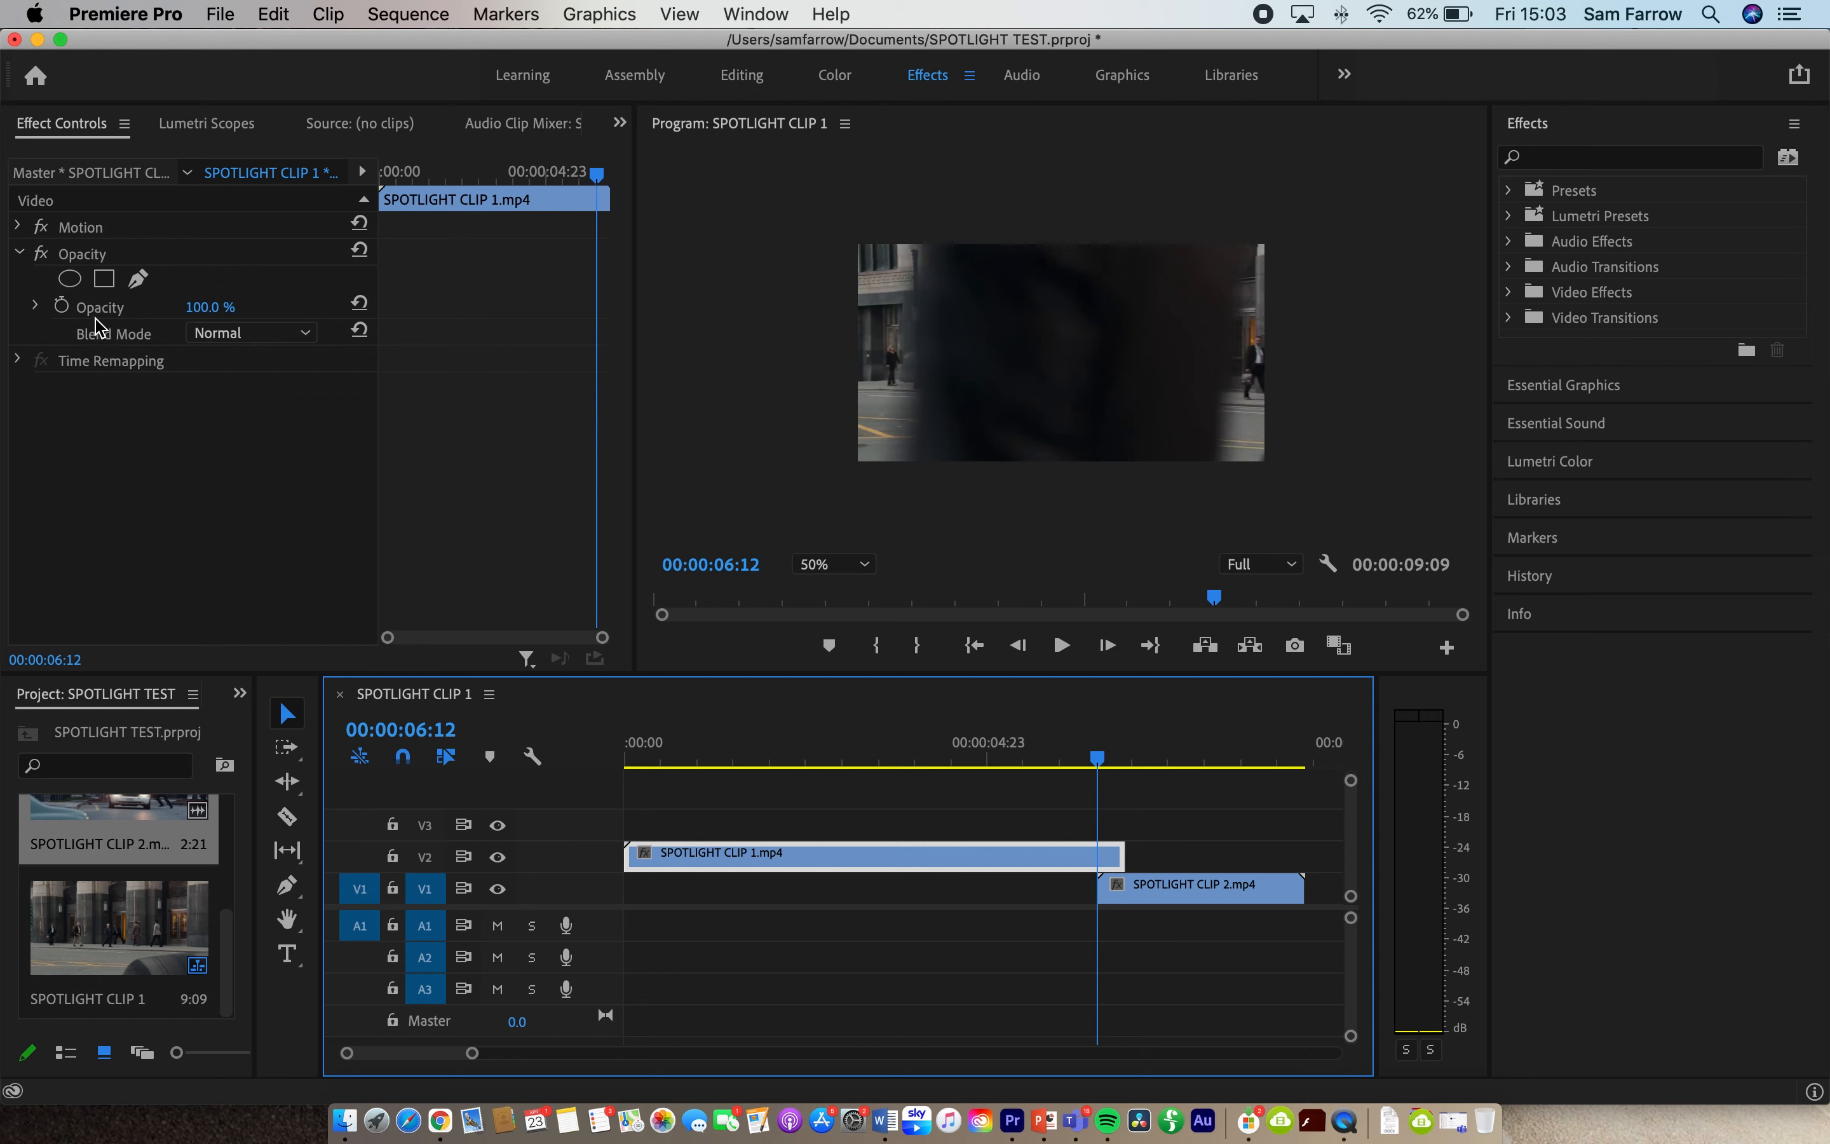
{"action": "left_click", "coordinate": [85, 262]}
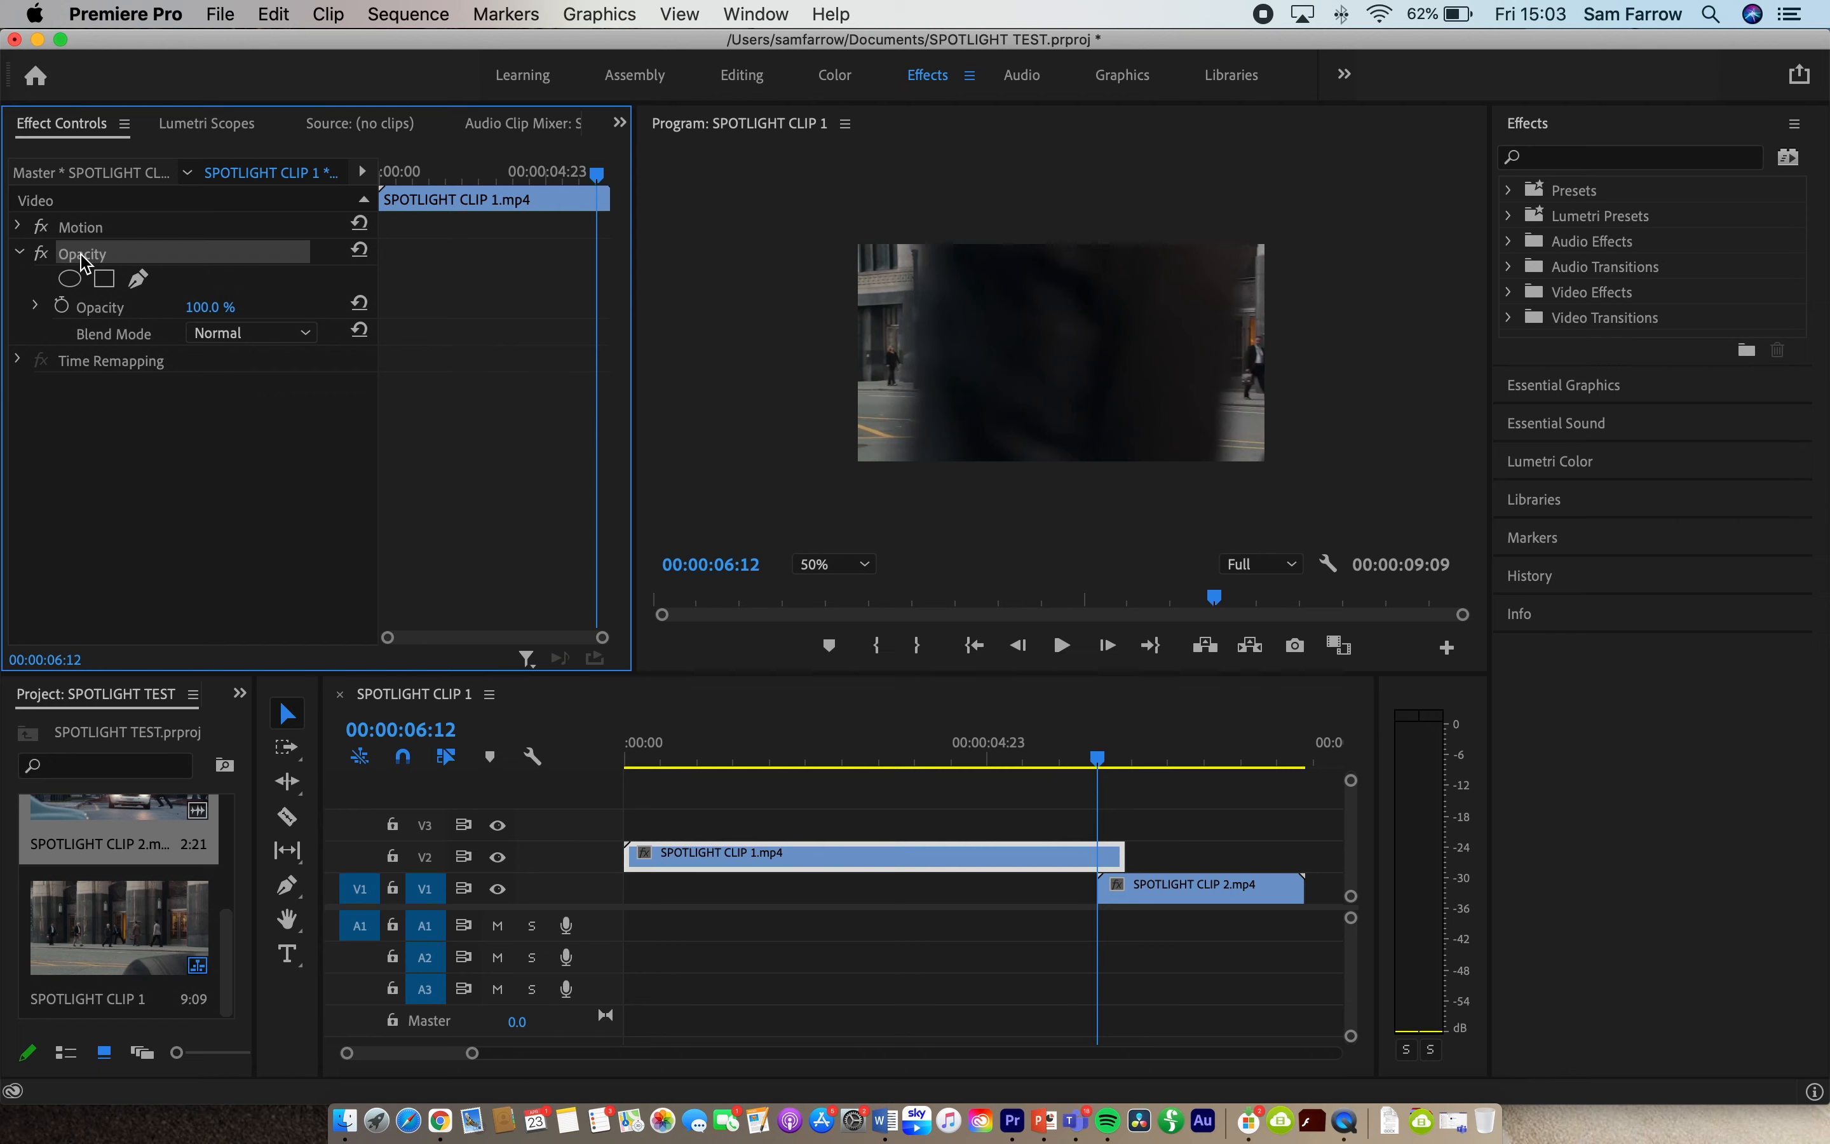
{"action": "left_click", "coordinate": [140, 282]}
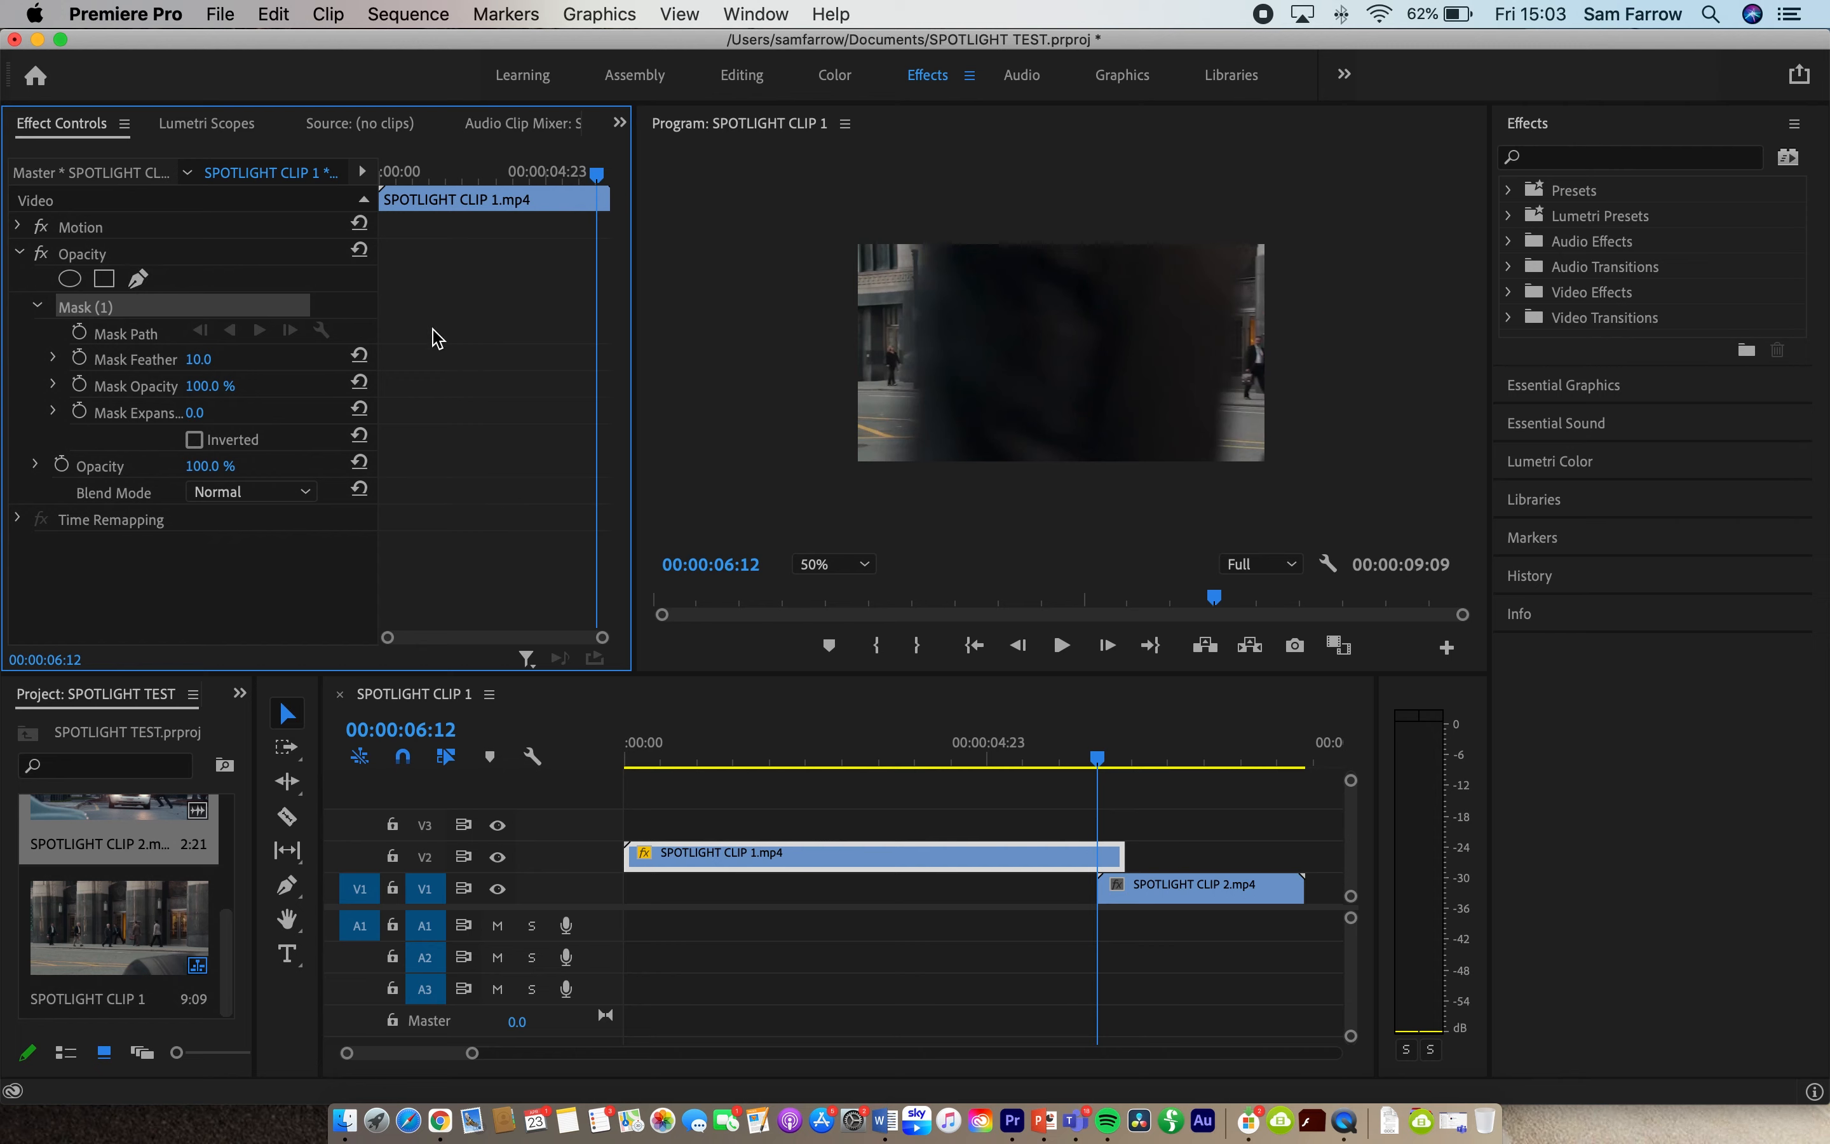
{"action": "left_click", "coordinate": [1218, 460]}
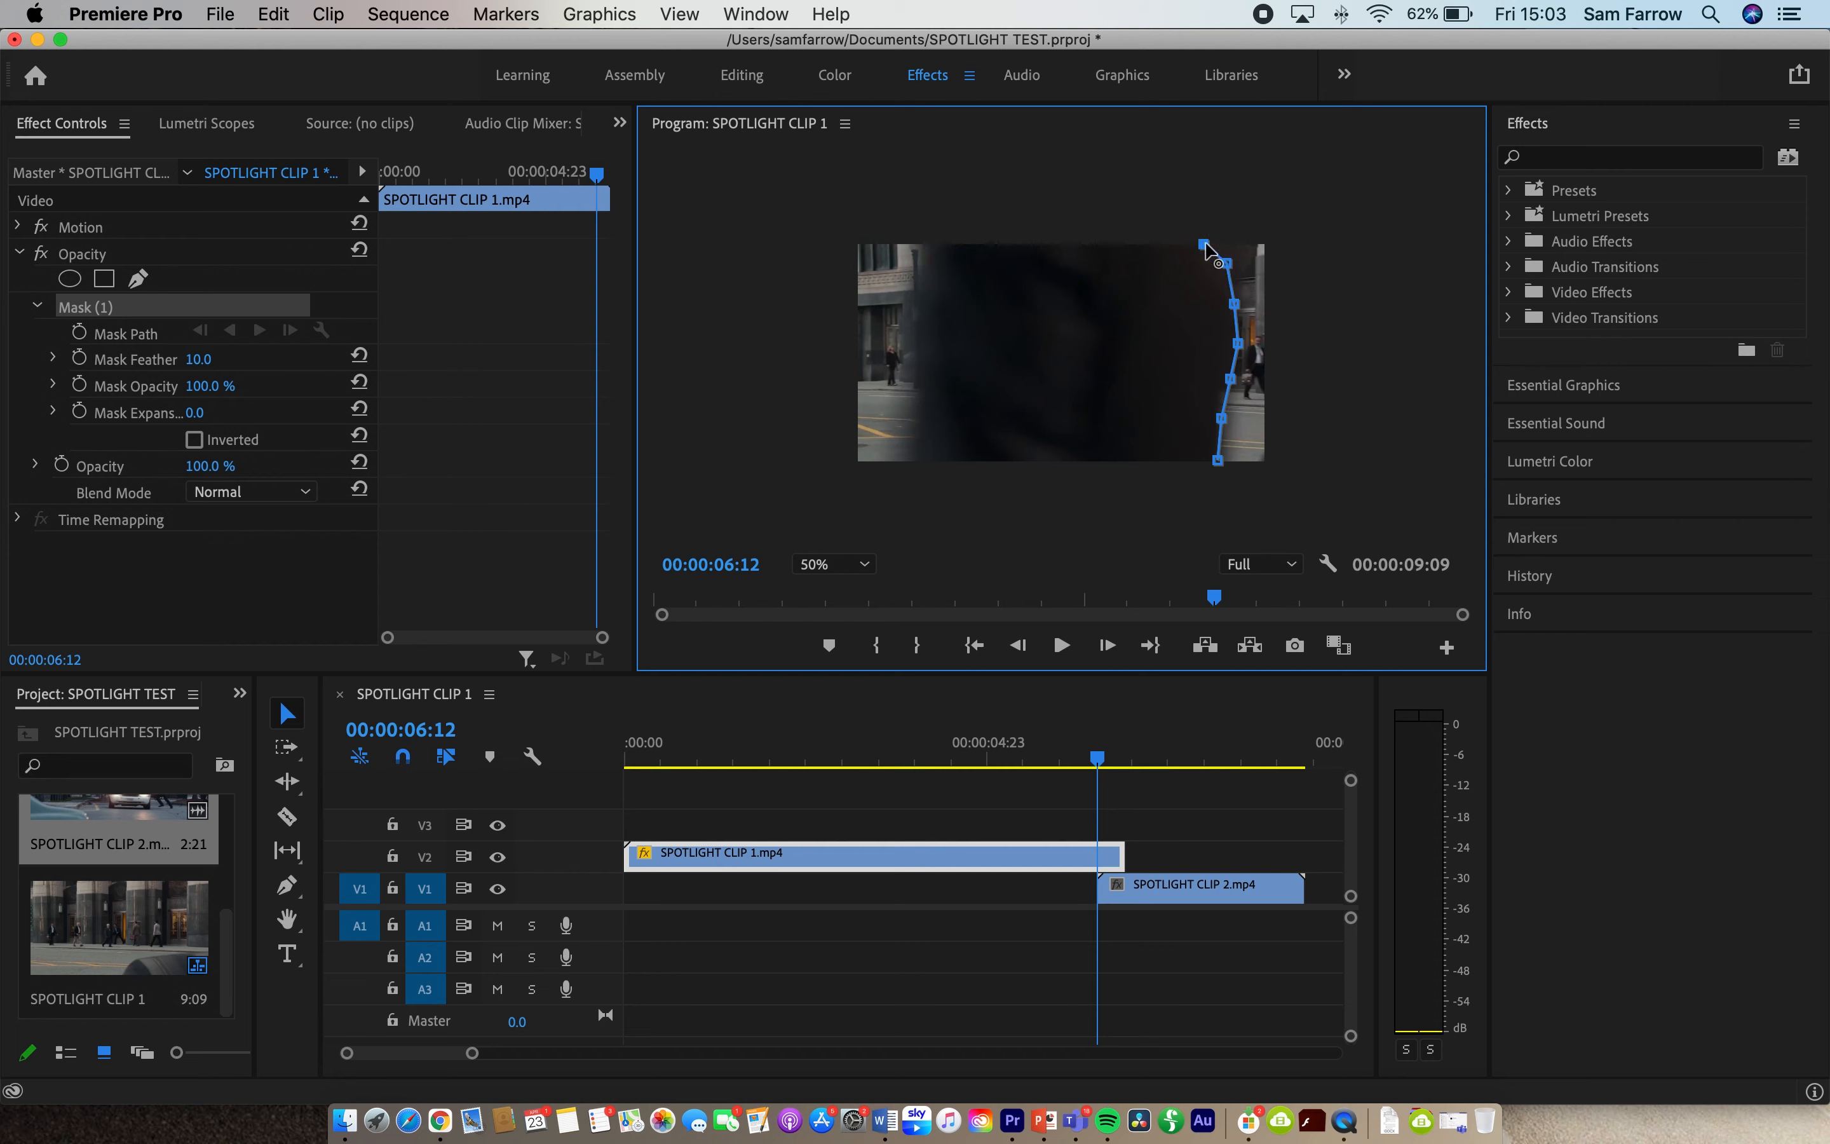
{"action": "left_click", "coordinate": [1248, 200]}
{"action": "left_click", "coordinate": [1327, 244]}
{"action": "left_click", "coordinate": [1336, 357]}
{"action": "left_click", "coordinate": [1311, 476]}
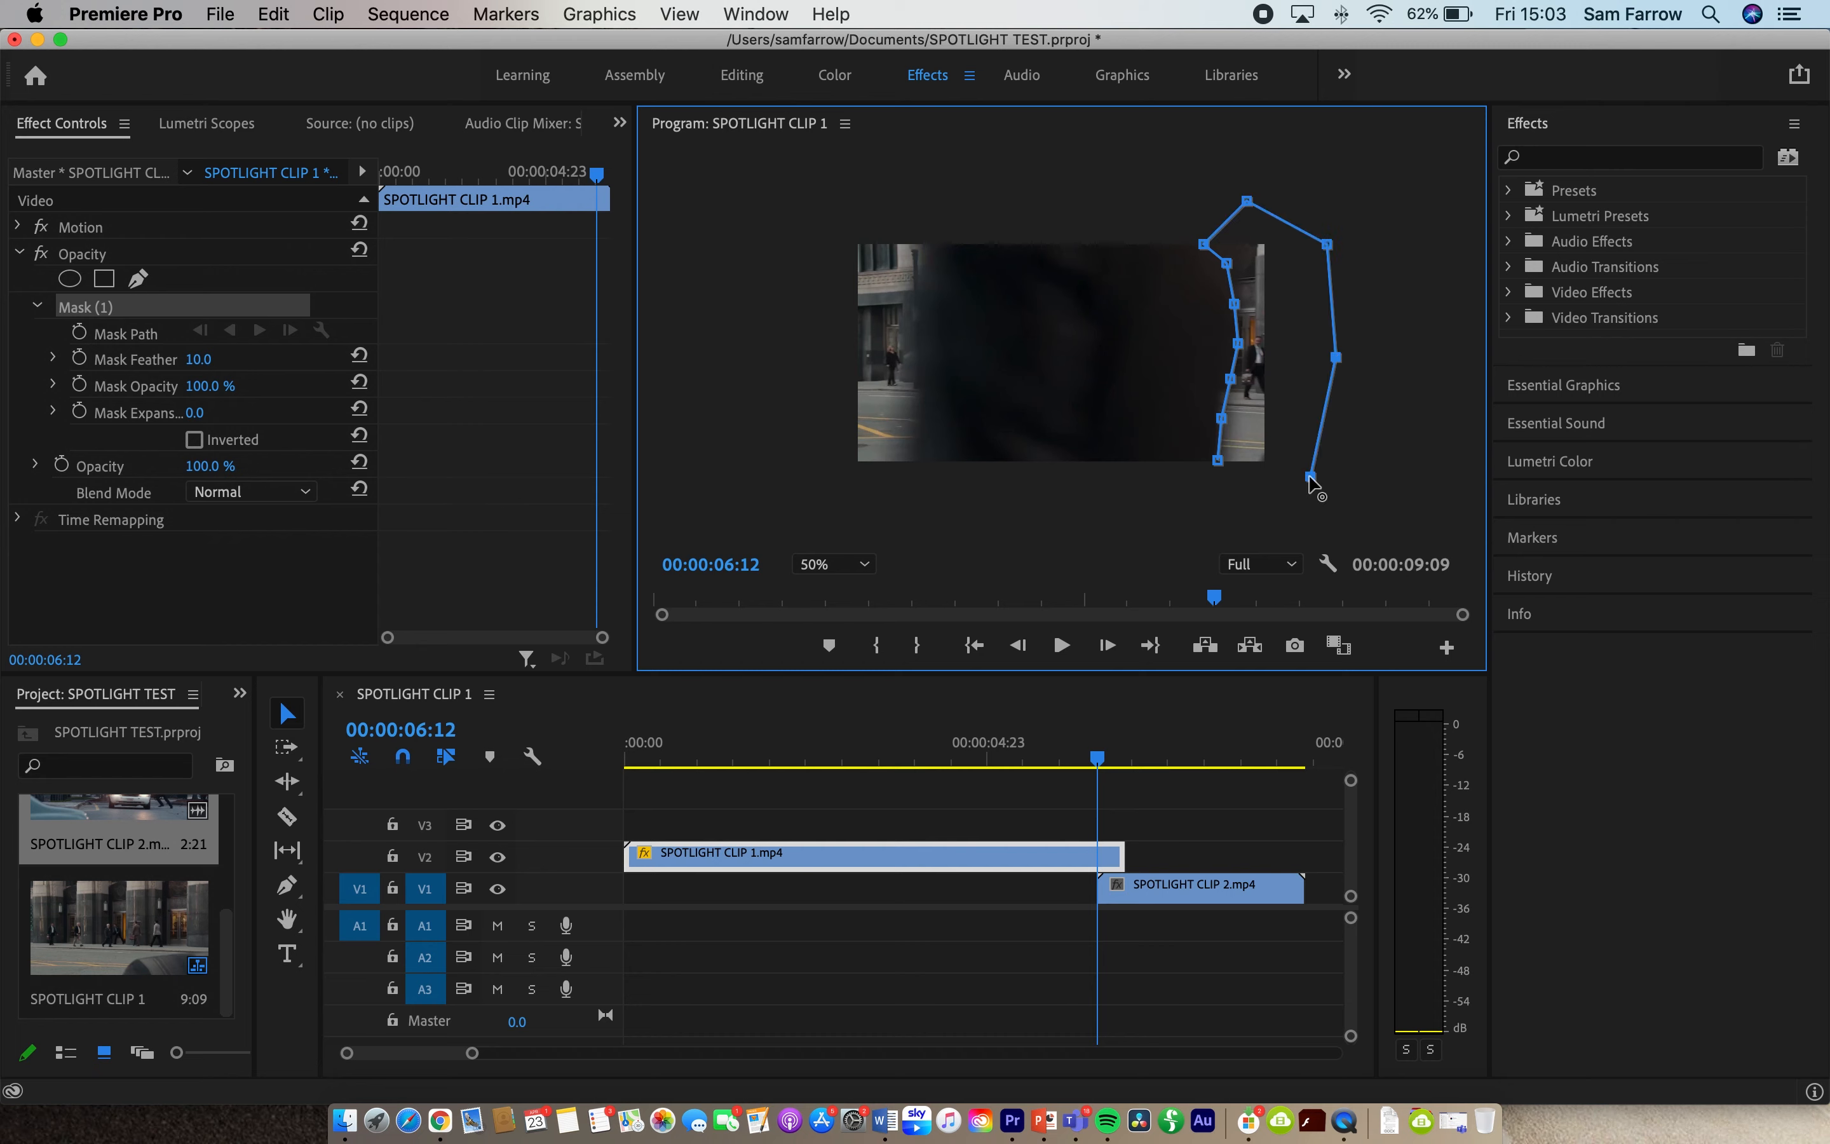
{"action": "left_click", "coordinate": [1217, 468]}
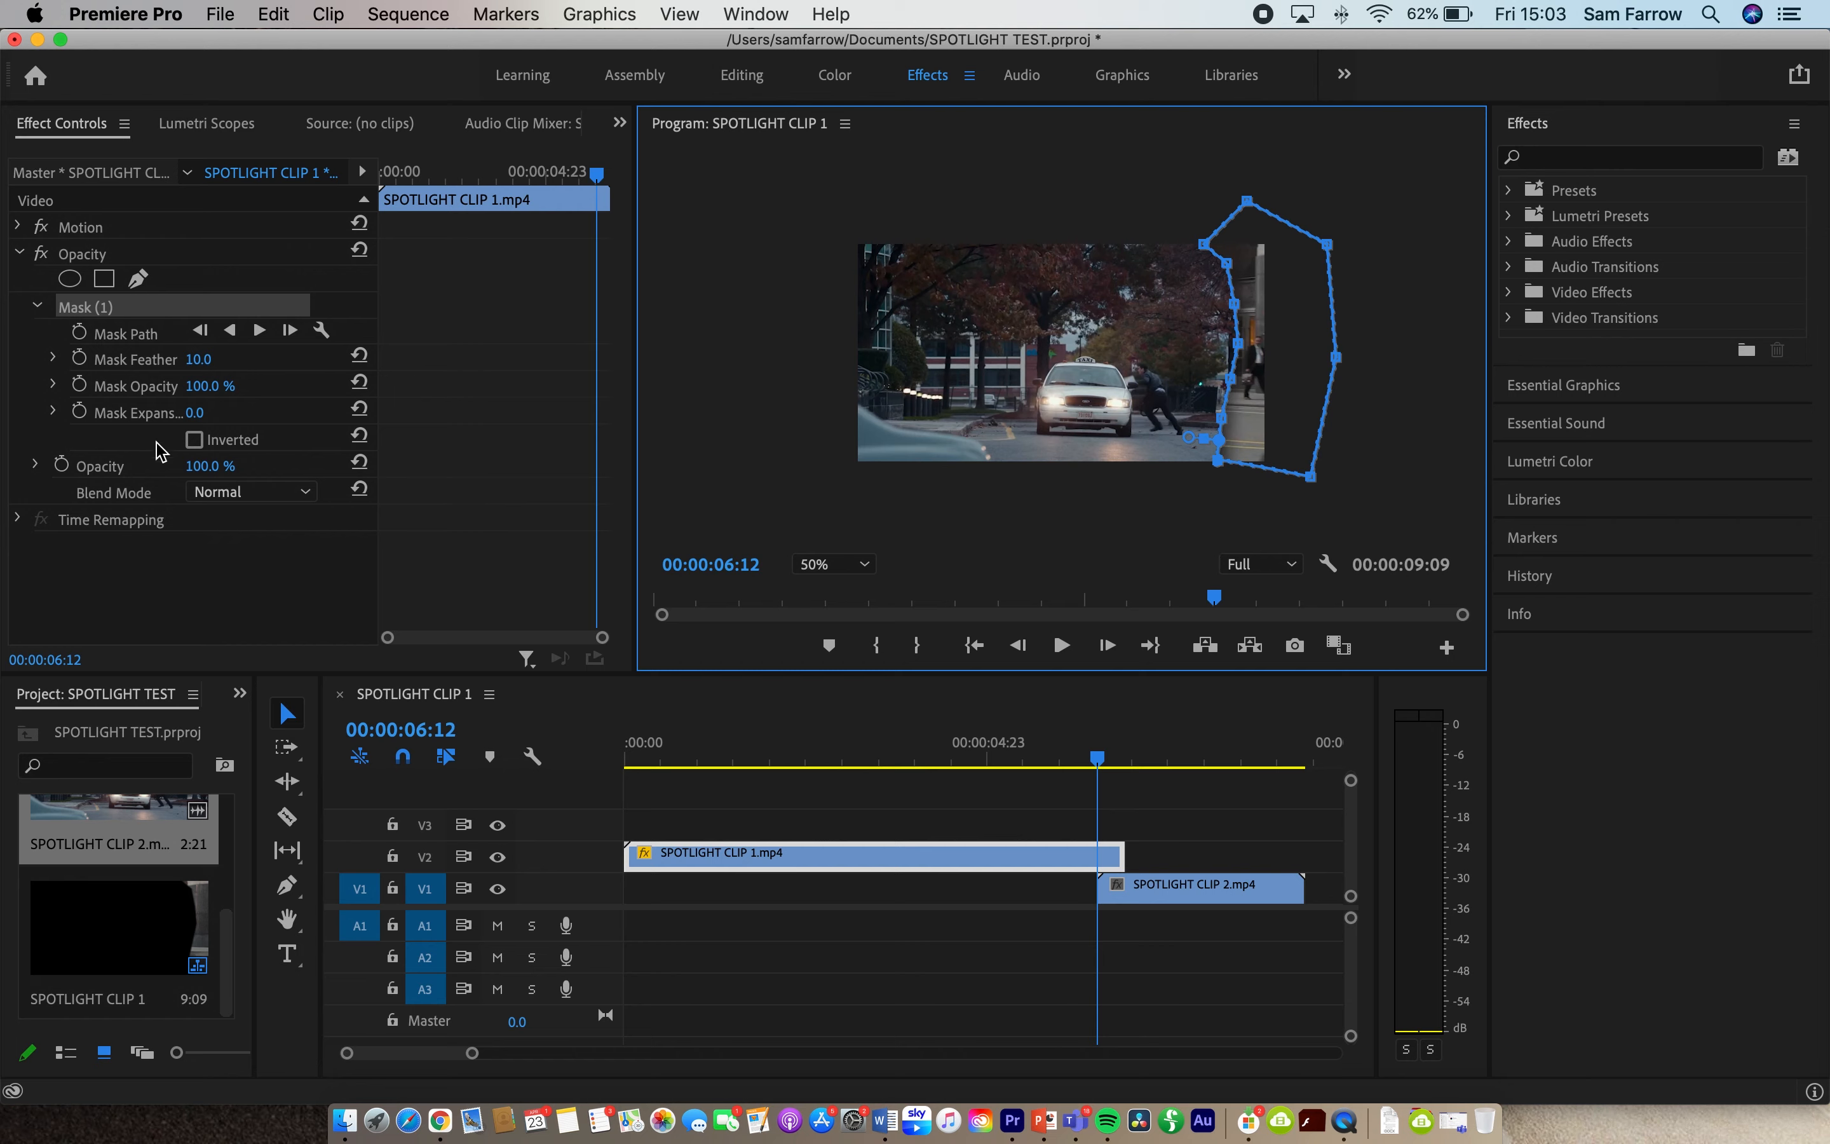
- Invert the mask and start keyframing its path, feather, opacity and expansion at 00:00:06:12
{"action": "left_click", "coordinate": [194, 440]}
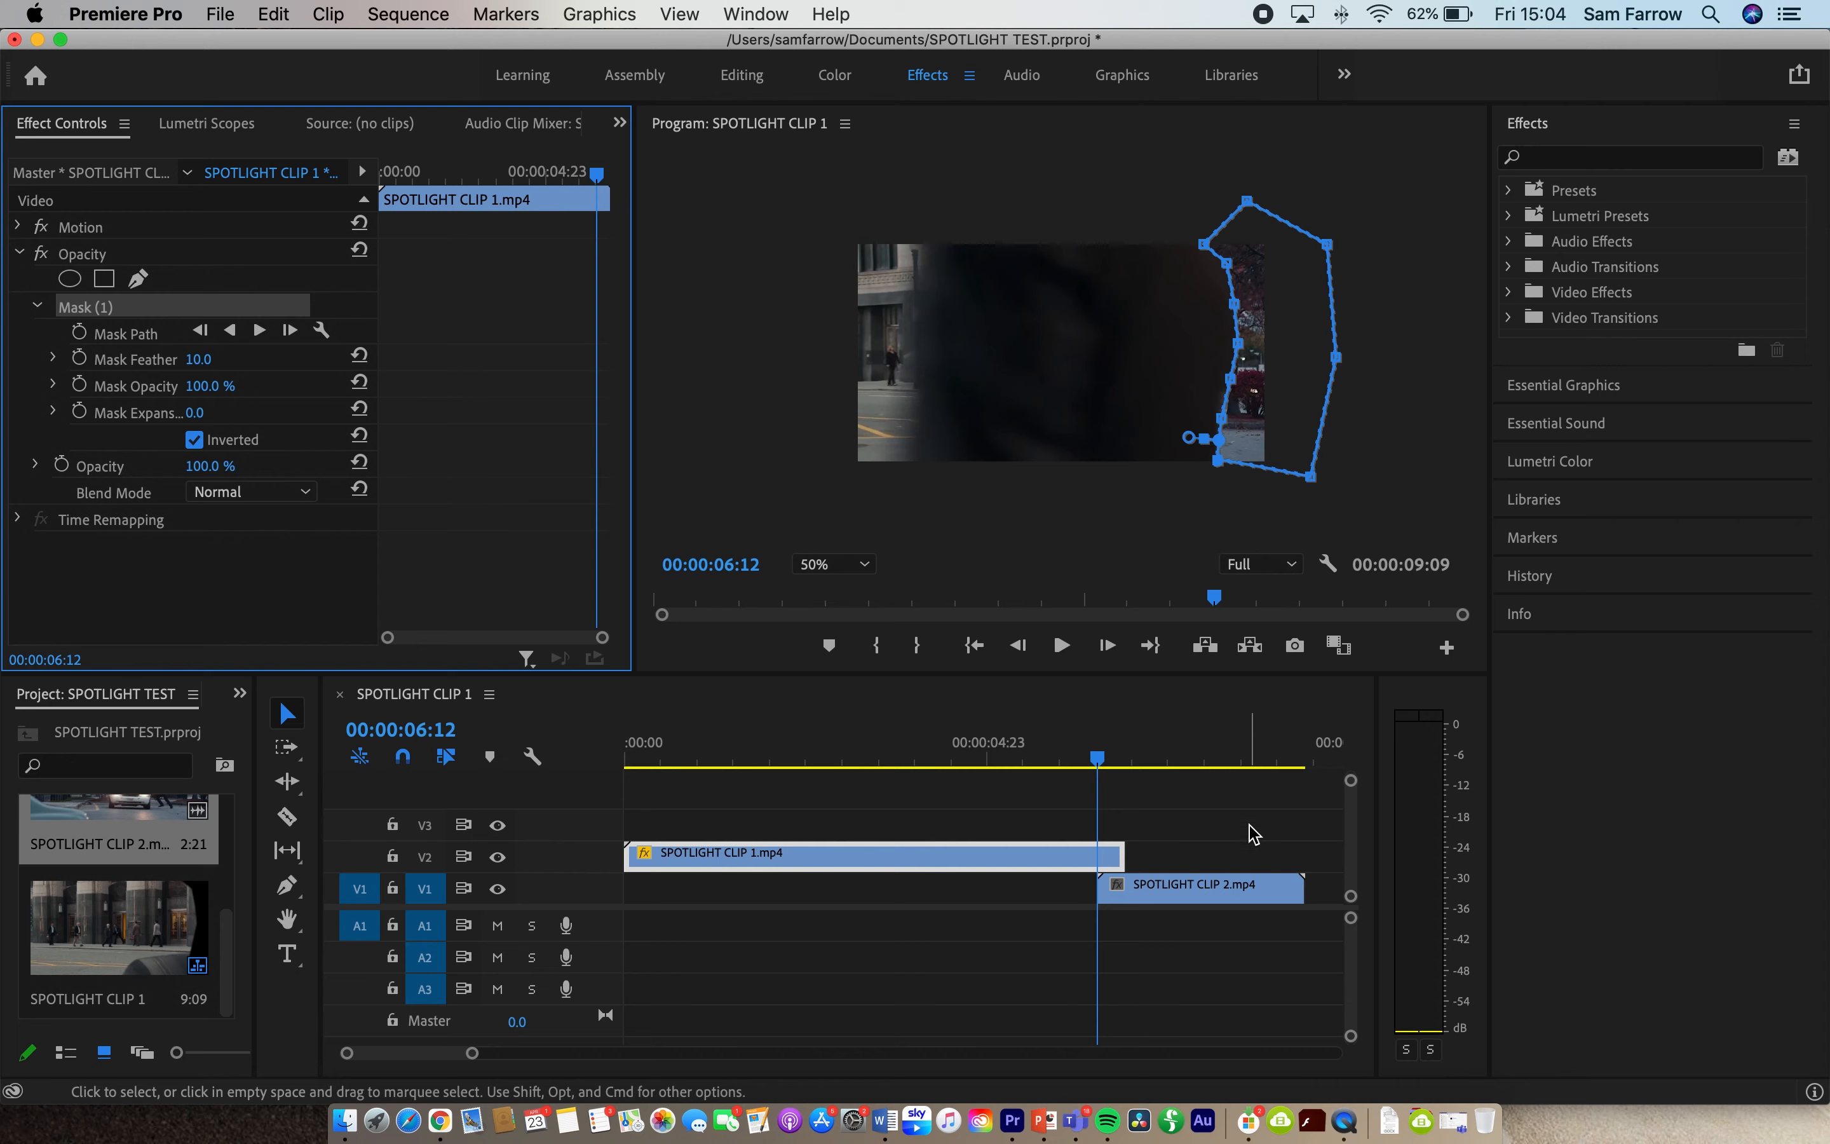
{"action": "left_click", "coordinate": [80, 333]}
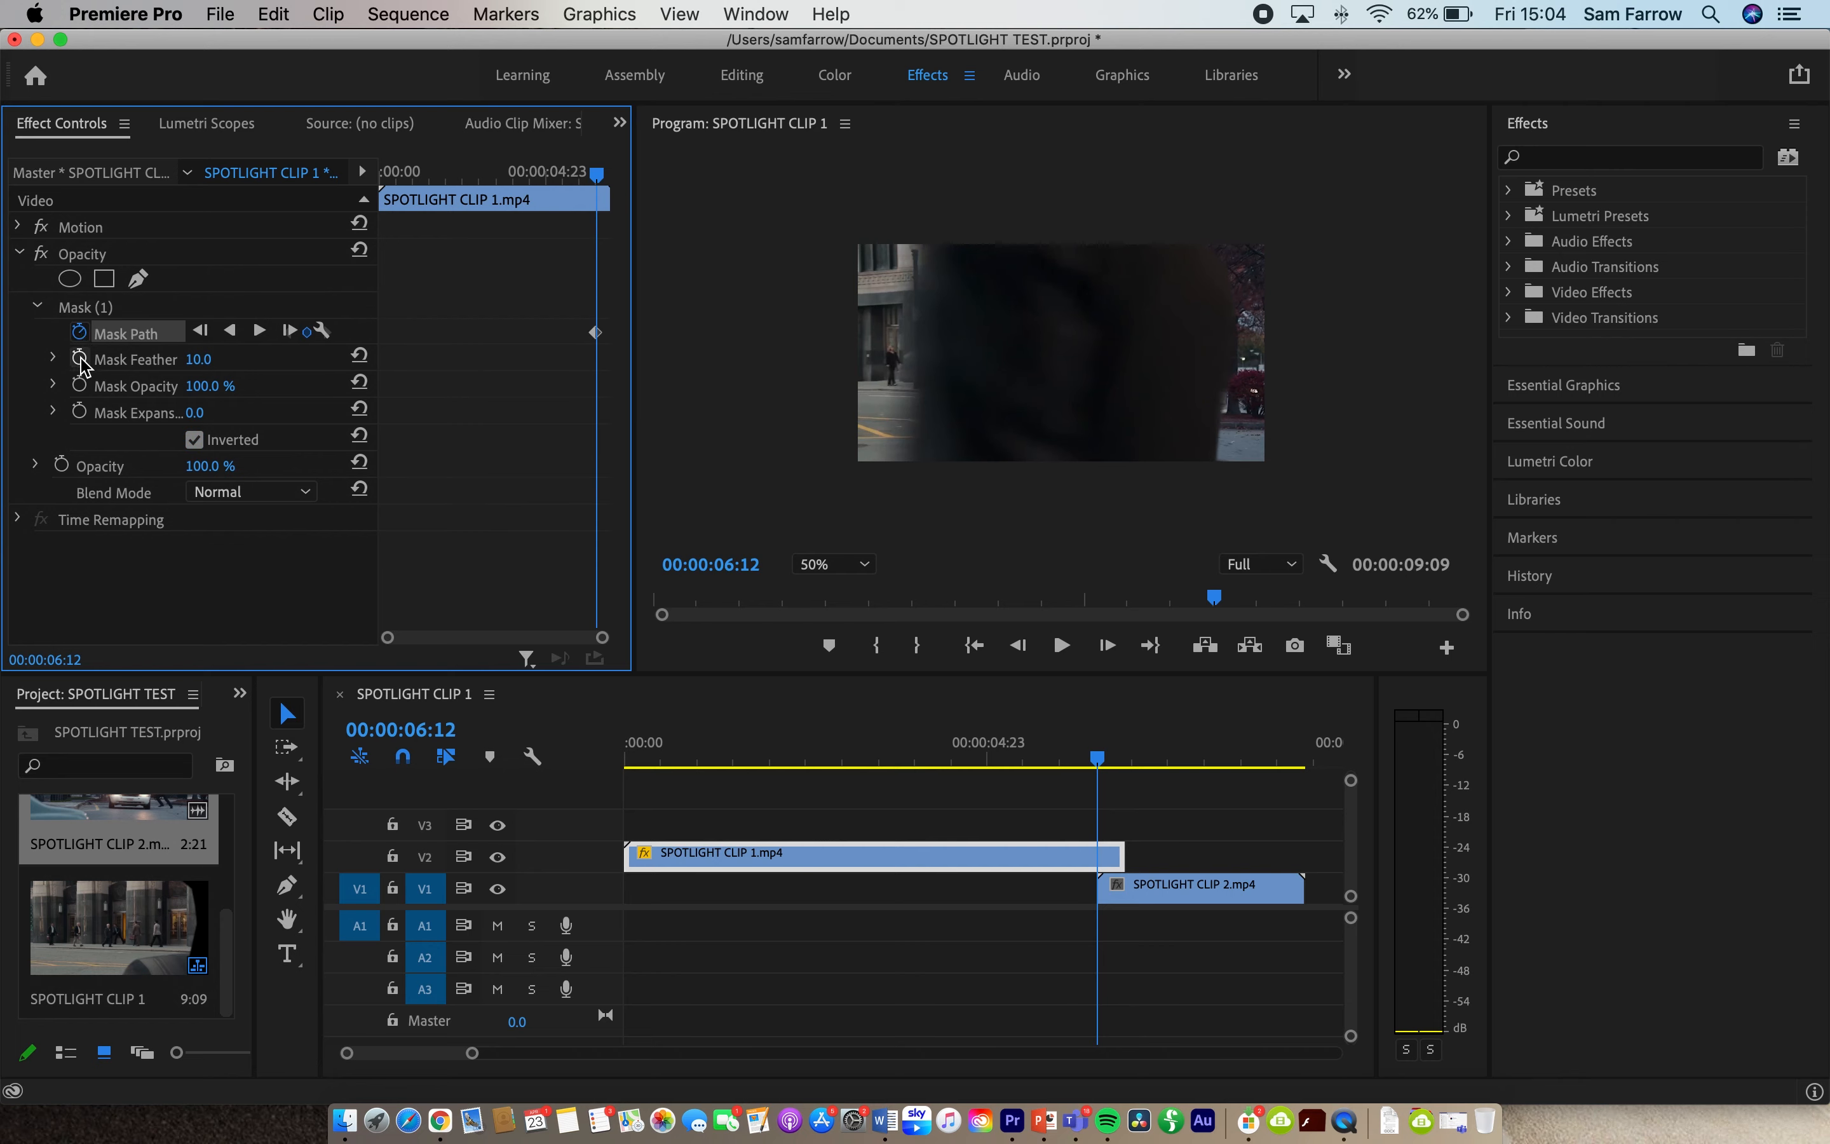
{"action": "left_click", "coordinate": [81, 360]}
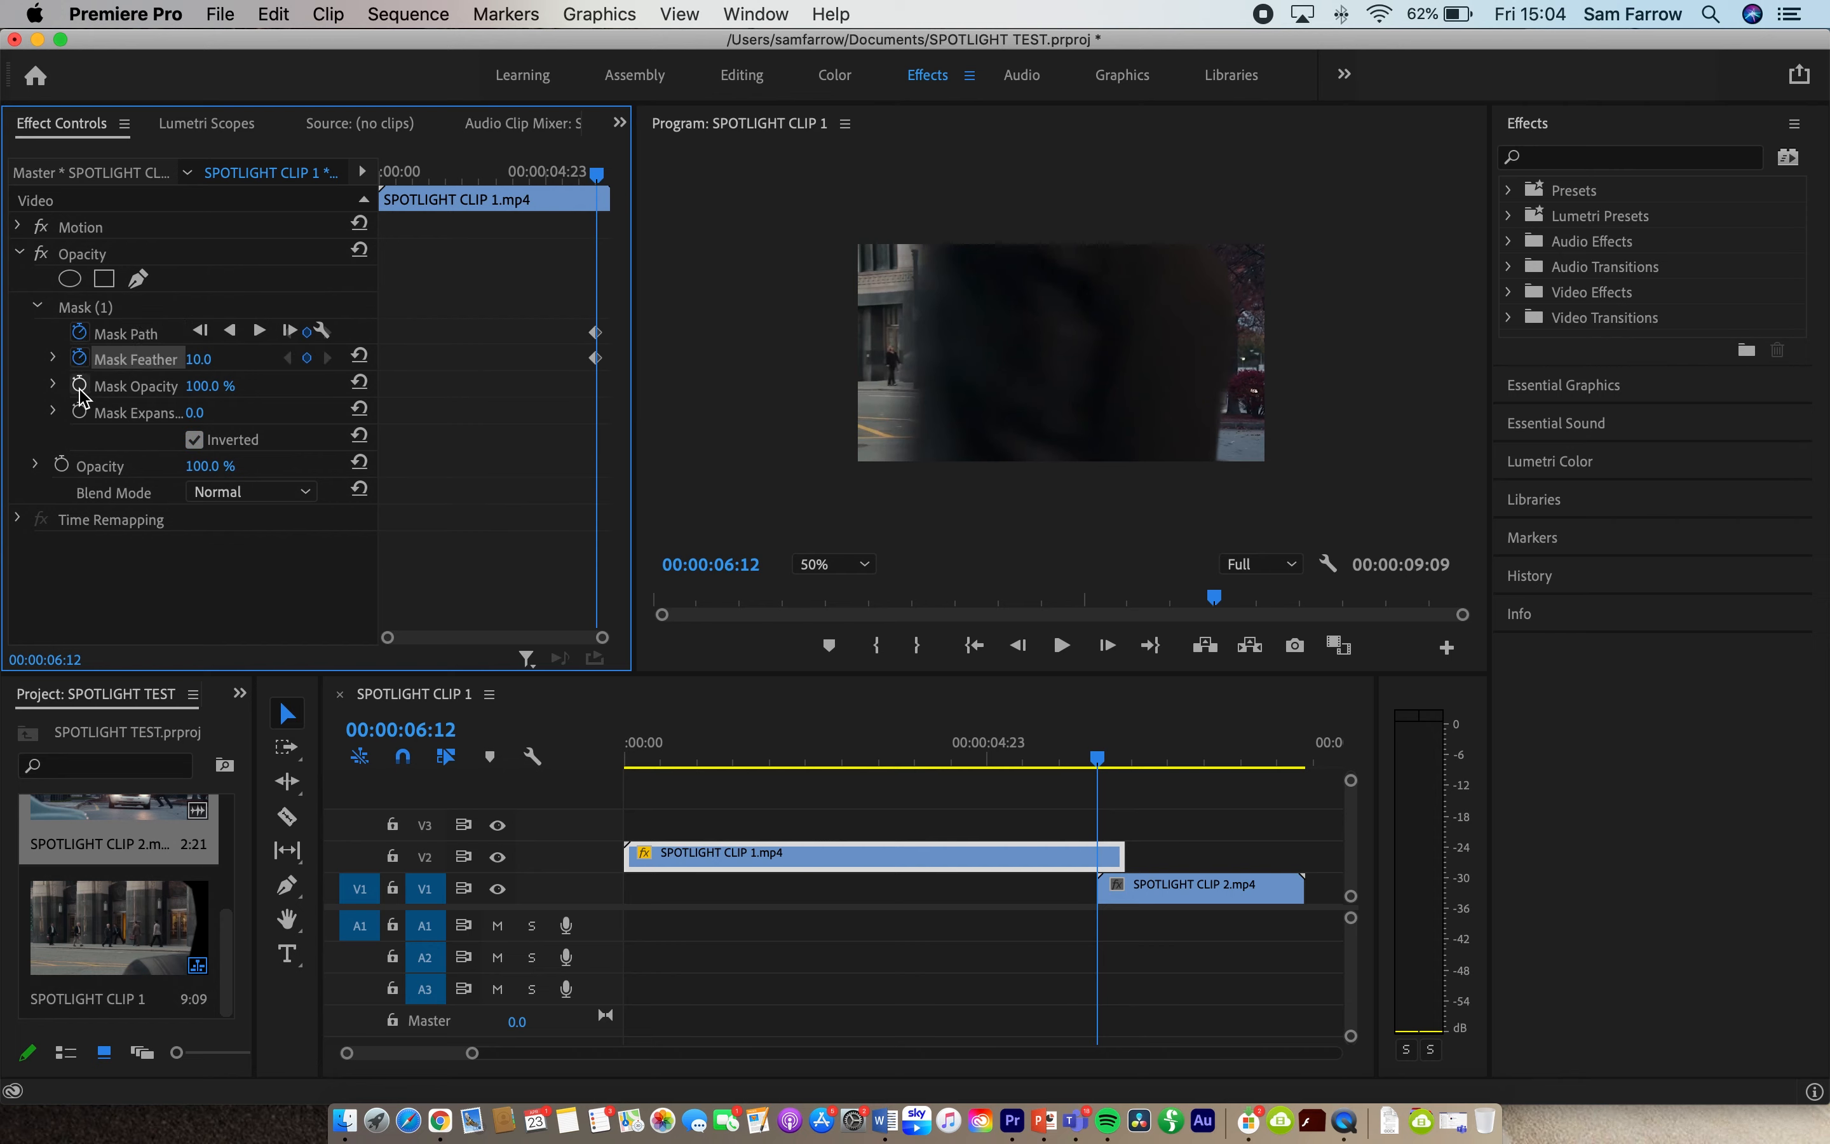
{"action": "left_click", "coordinate": [80, 386]}
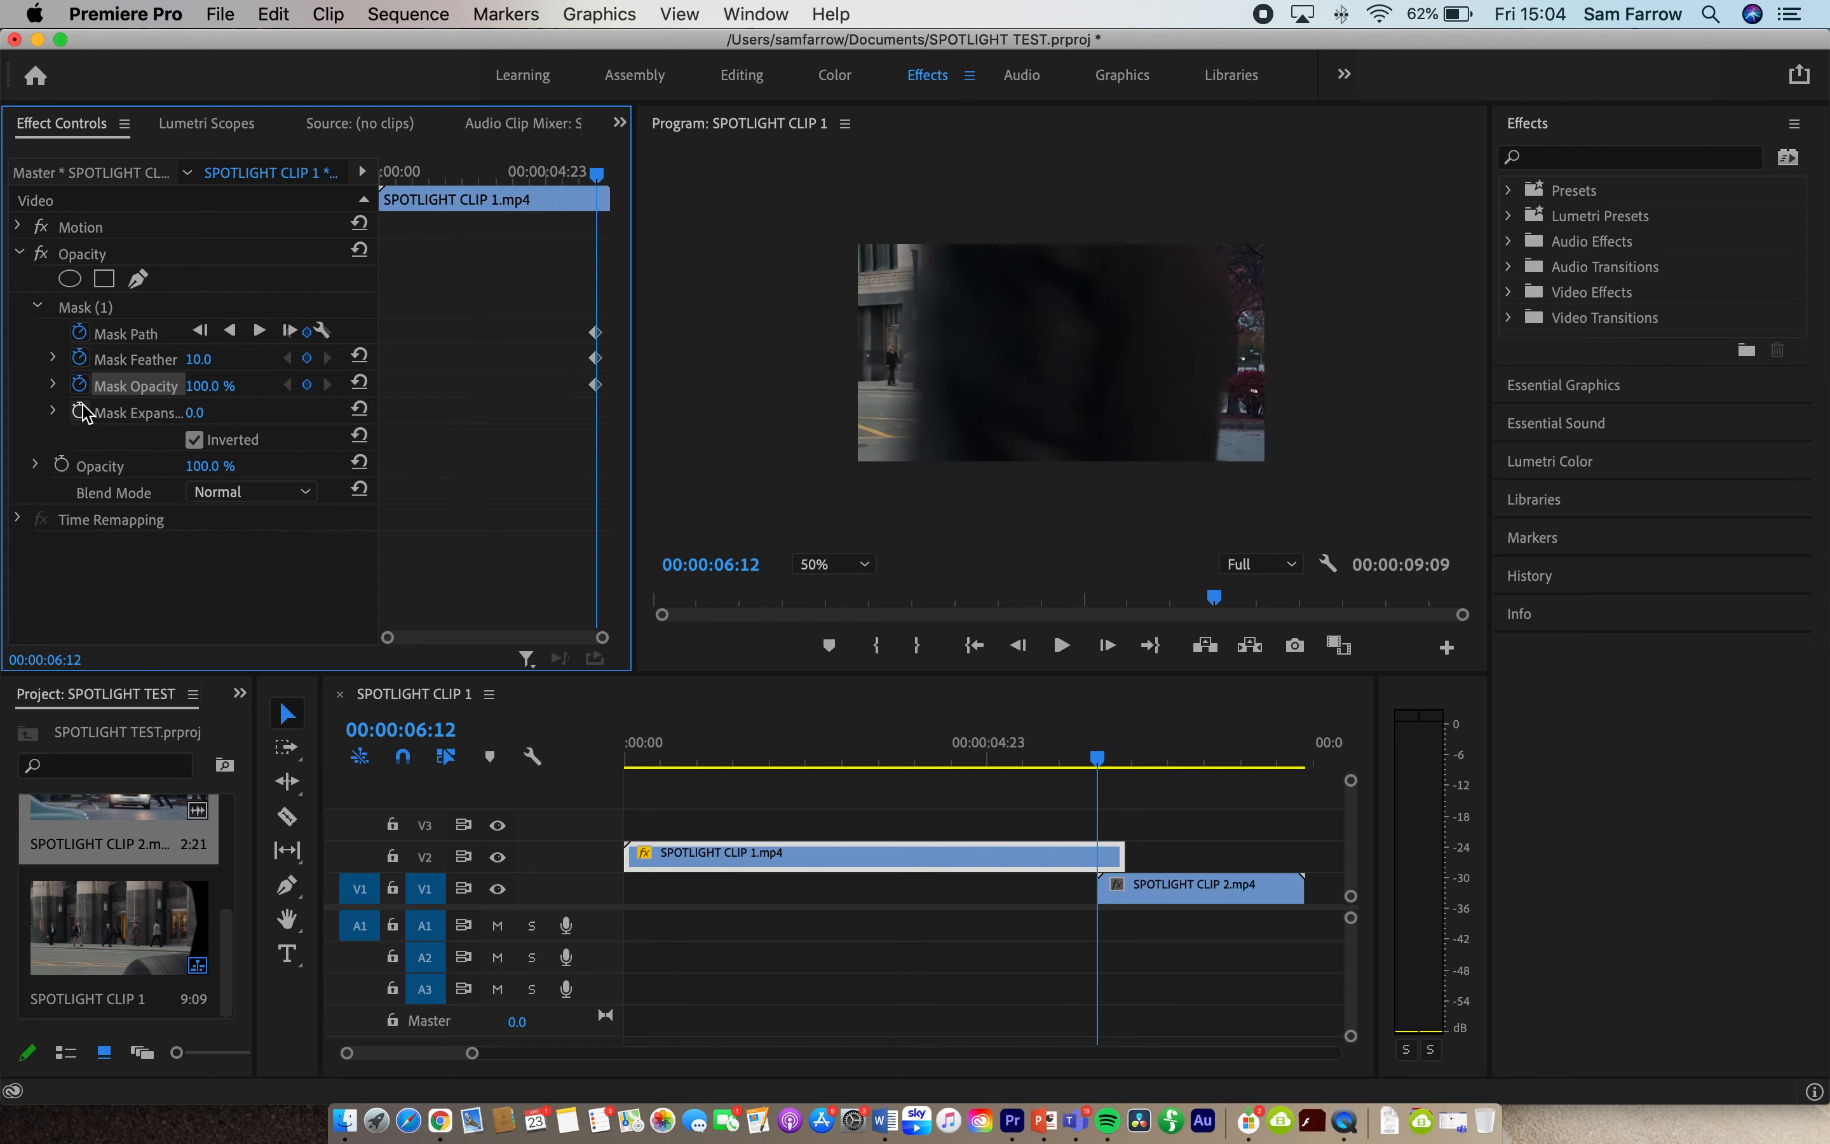
{"action": "left_click", "coordinate": [79, 413]}
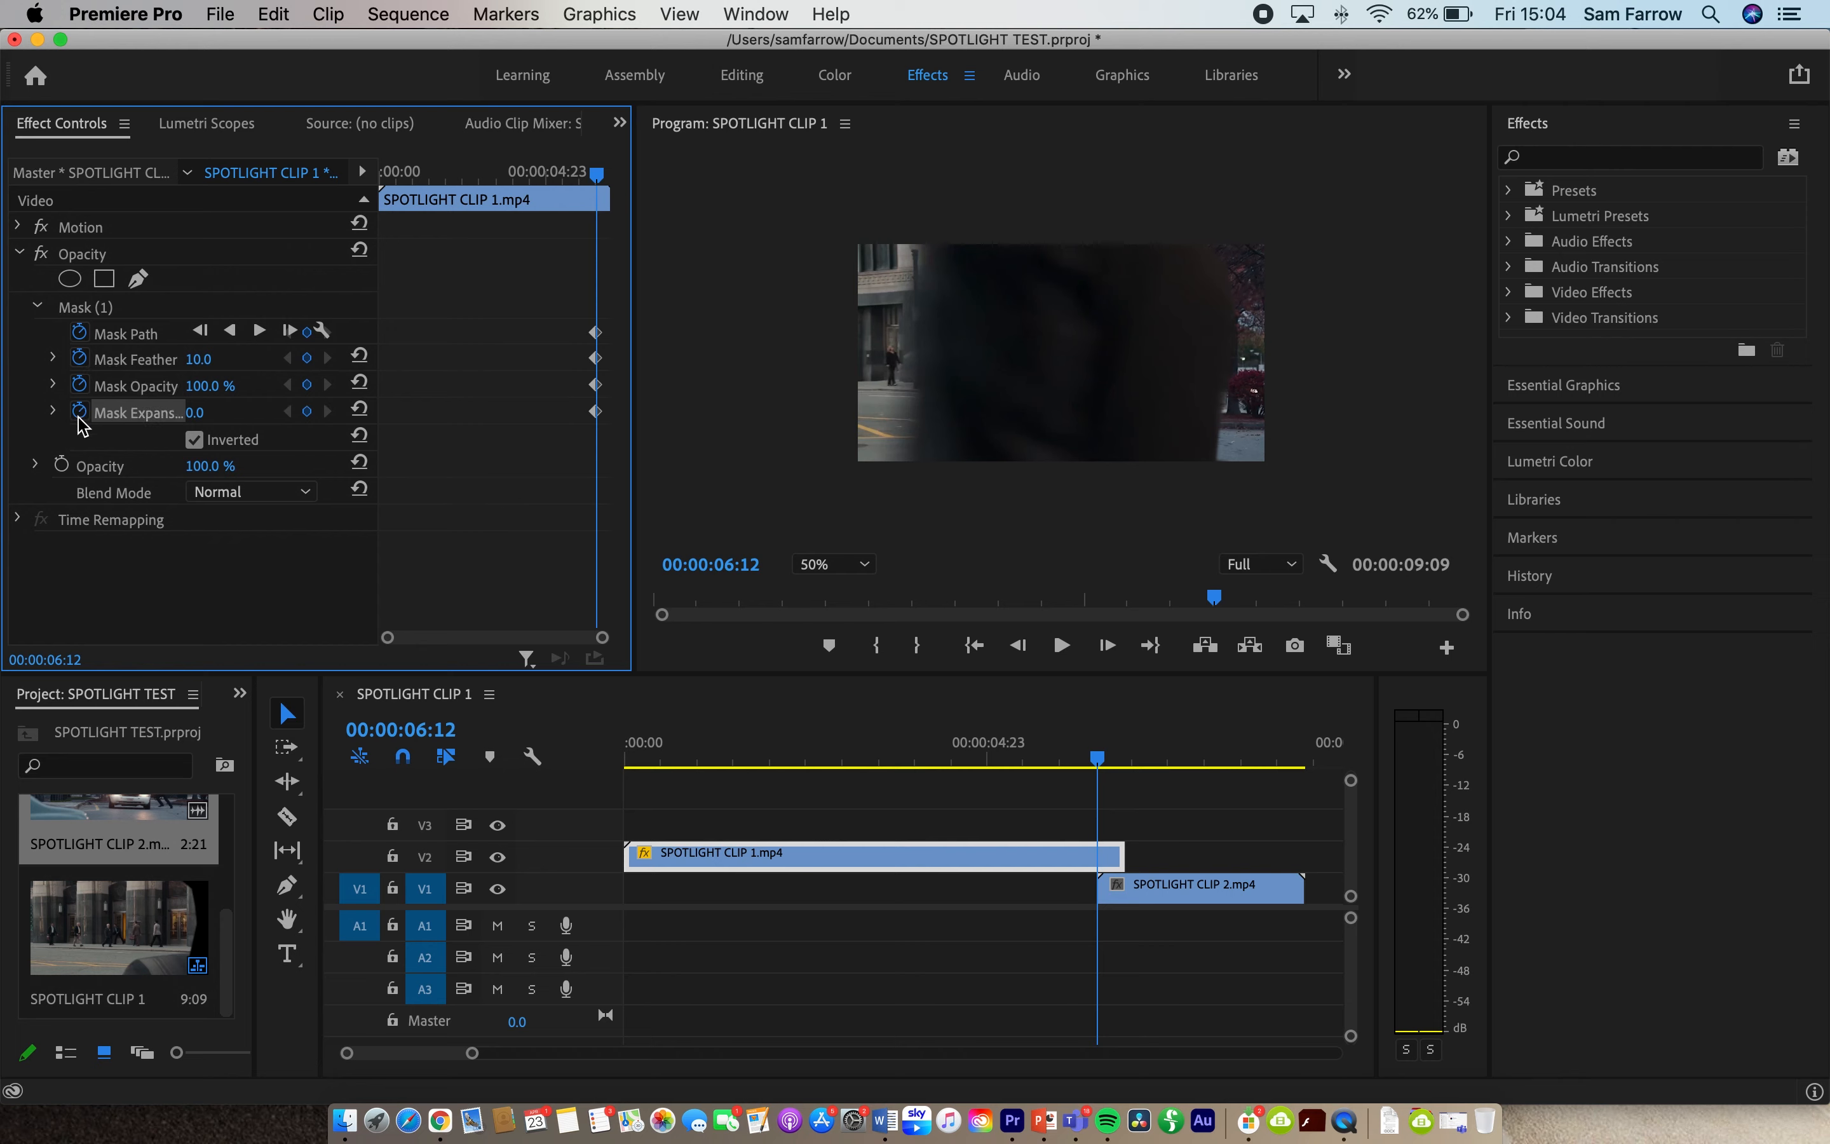
- Set the Mask Feather to 32 and reselect Mask (1) so its outline can be edited
{"action": "left_click", "coordinate": [220, 356]}
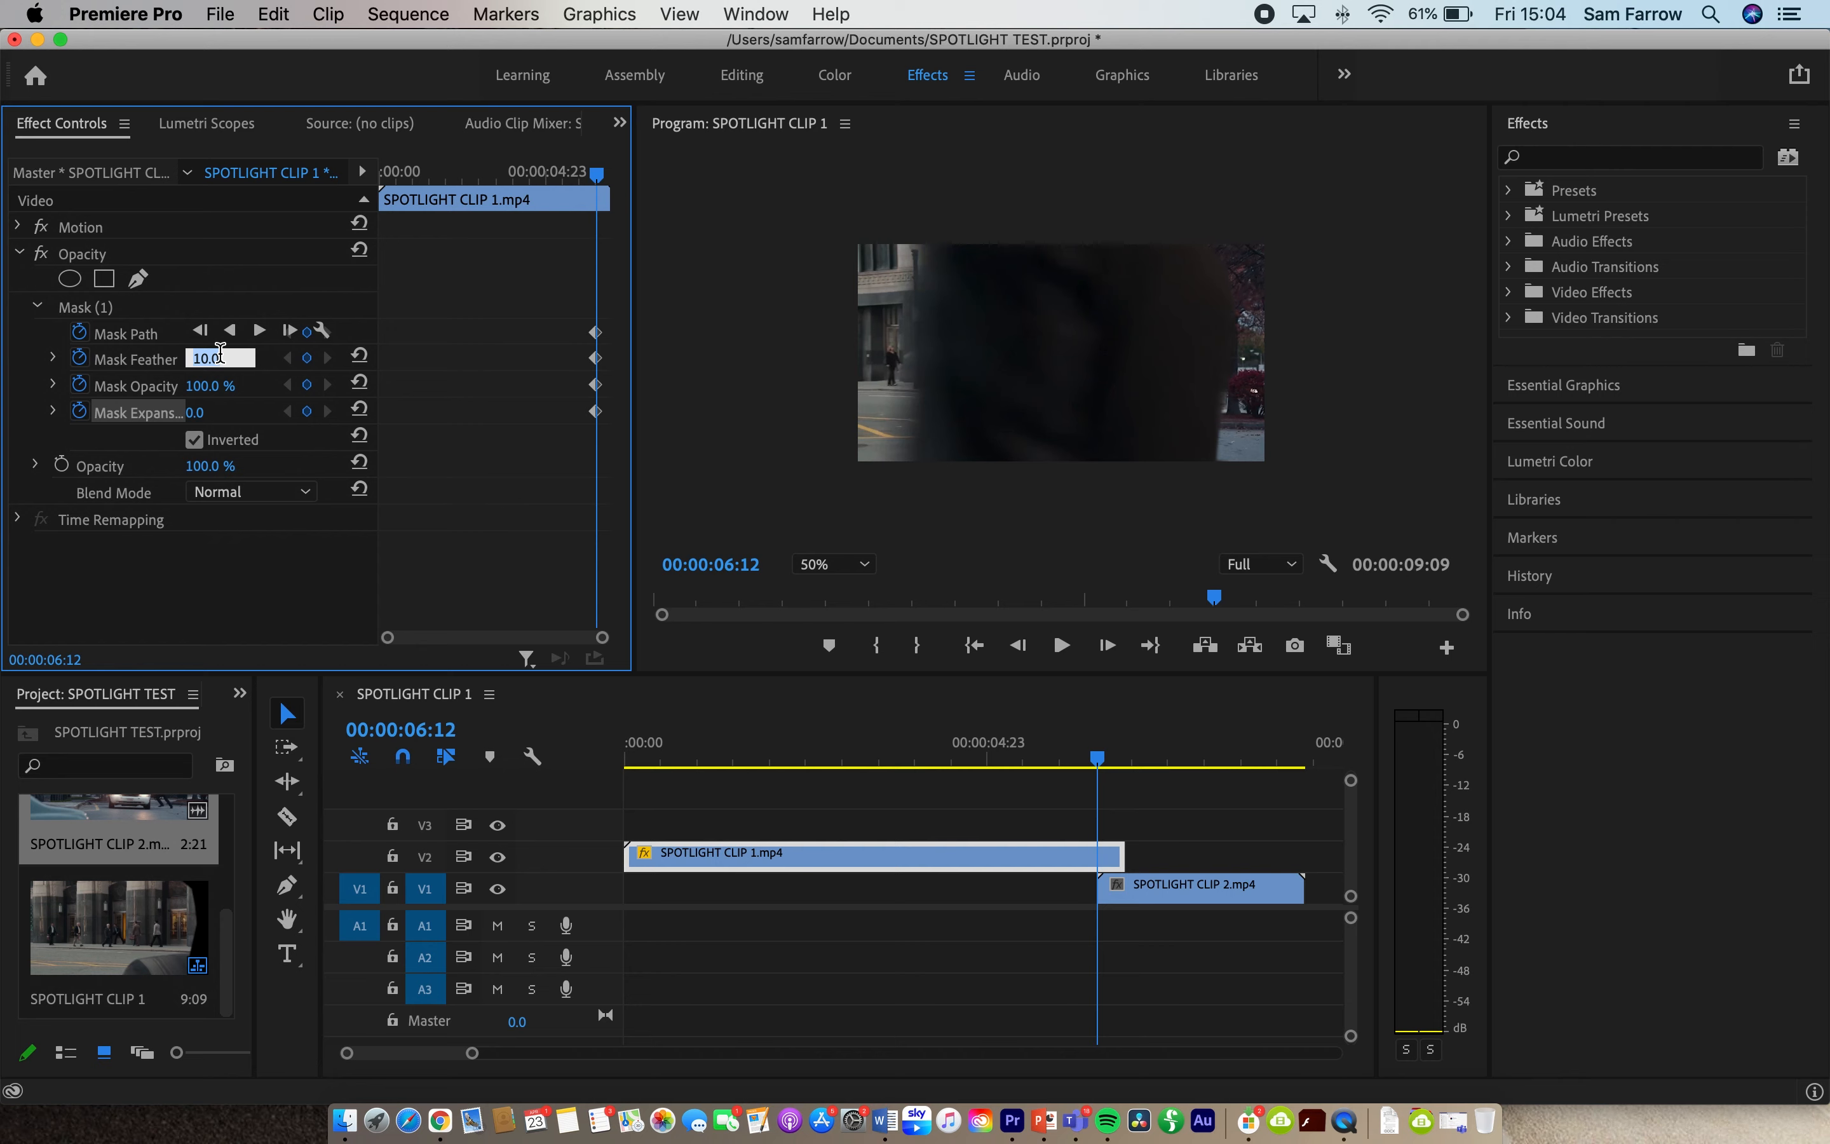
{"action": "key", "text": "Return"}
{"action": "left_click", "coordinate": [110, 307]}
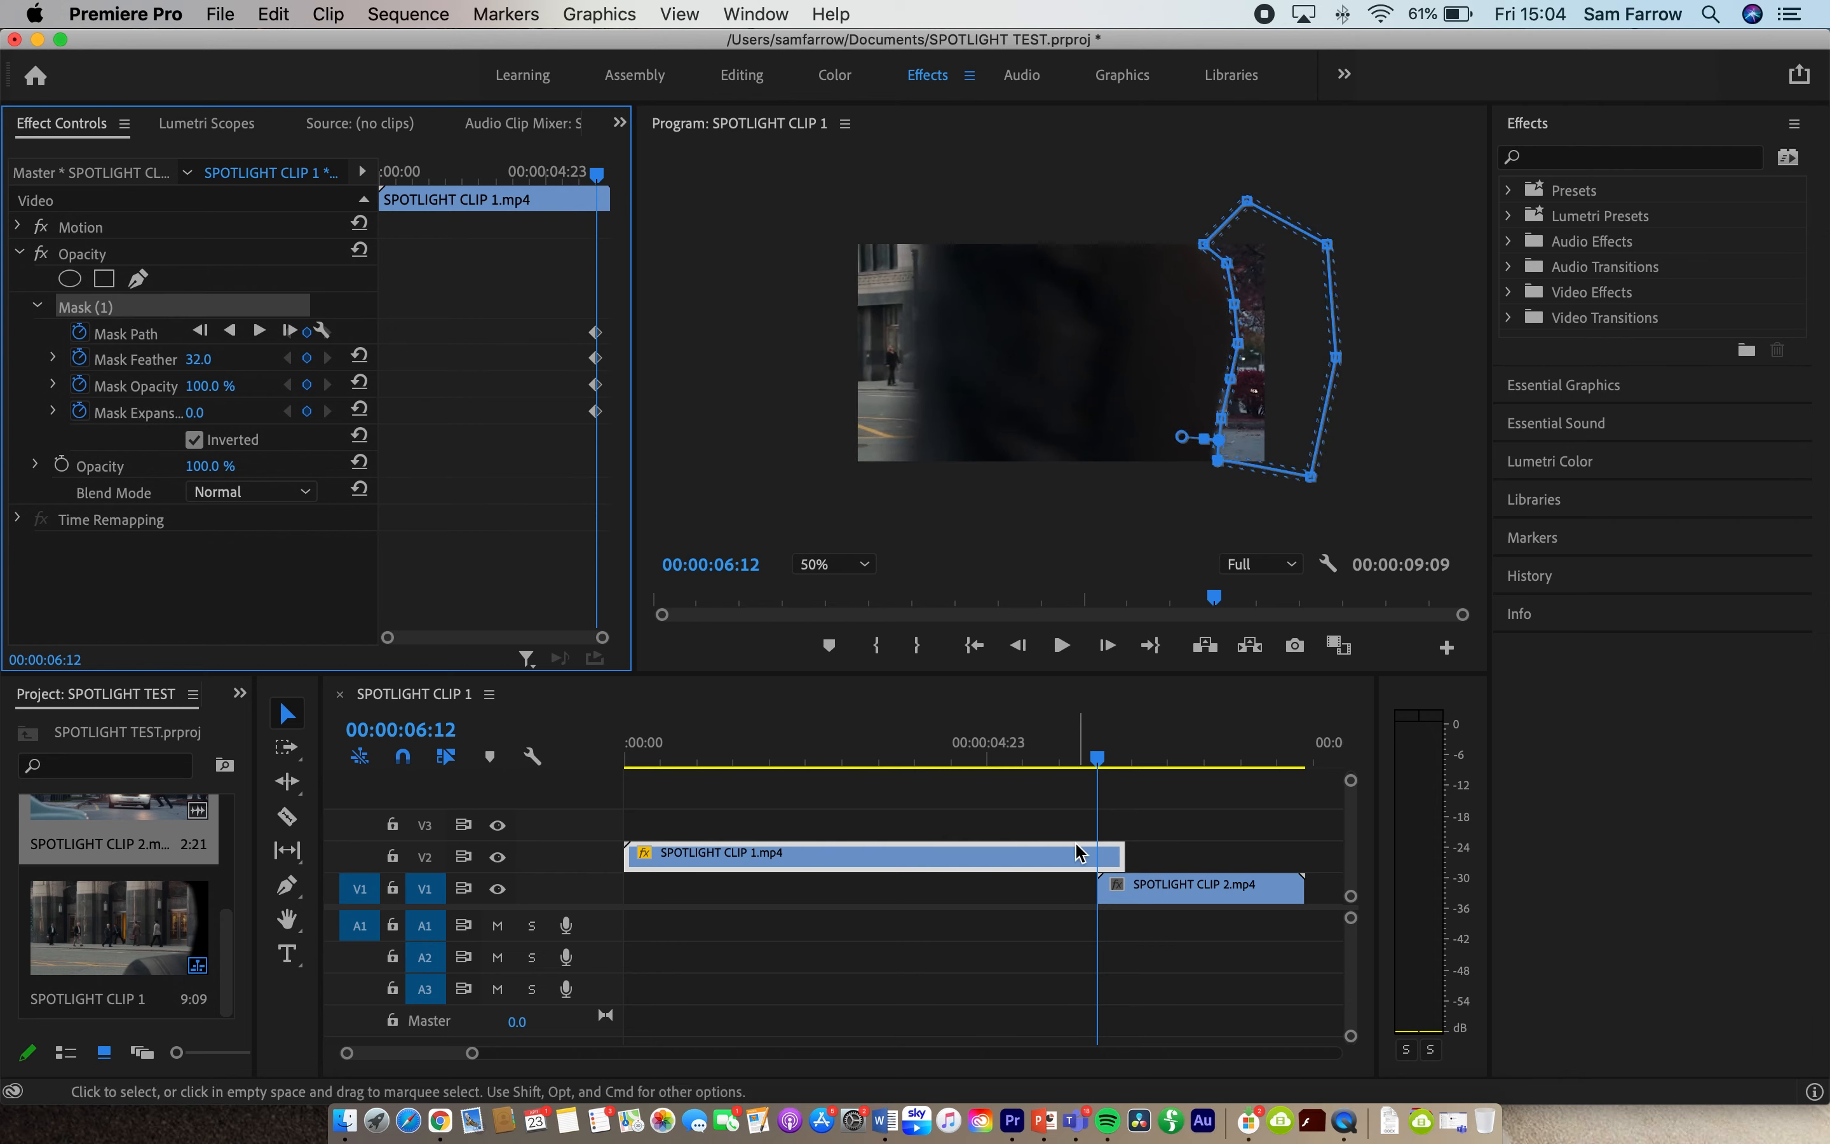
- At 00:00:06:13, move the mask's left points inward to follow the passer-by's trailing edge
{"action": "left_click", "coordinate": [1108, 647]}
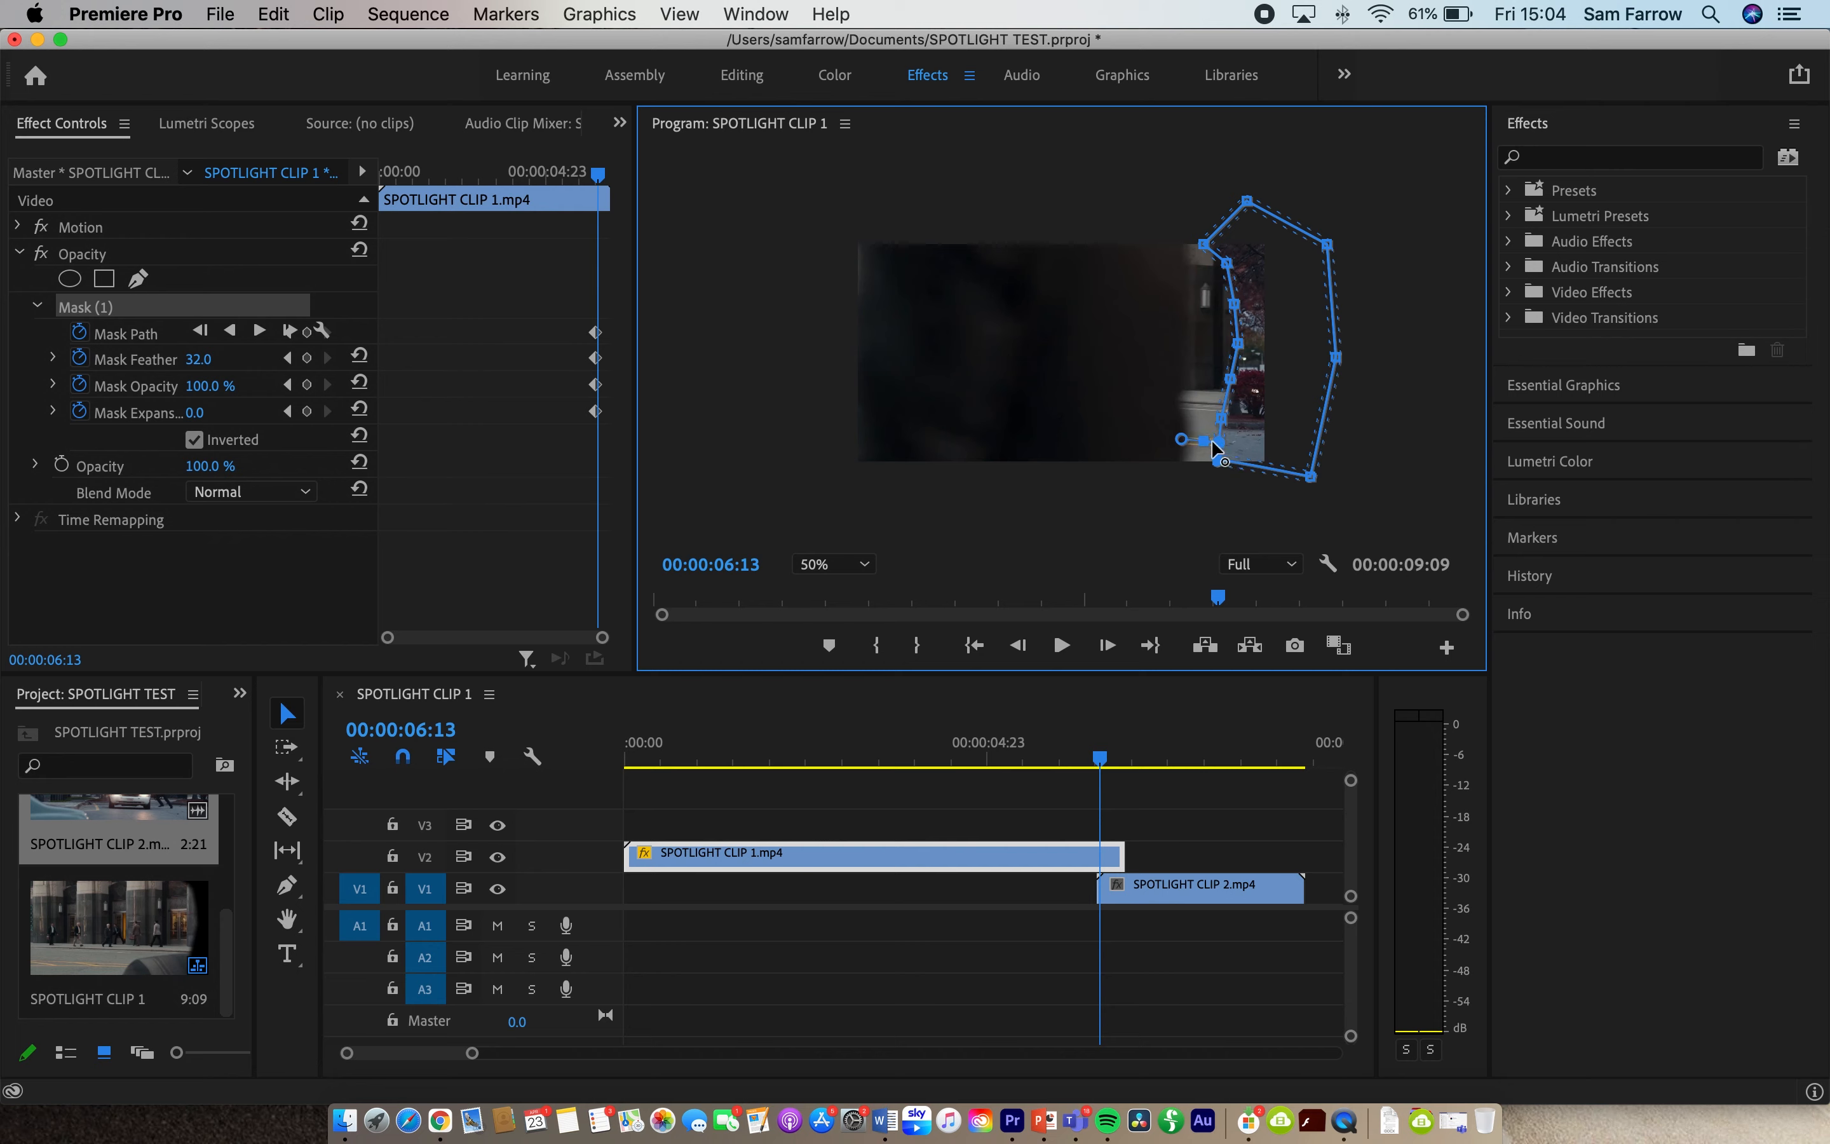
{"action": "mouse_move", "coordinate": [1214, 460]}
{"action": "left_mouse_down"}
{"action": "mouse_move", "coordinate": [1181, 460]}
{"action": "mouse_move", "coordinate": [1202, 462]}
{"action": "left_mouse_up"}
{"action": "left_click_drag", "start_coordinate": [1231, 382], "coordinate": [1173, 463]}
{"action": "left_click_drag", "start_coordinate": [1240, 352], "coordinate": [1181, 265]}
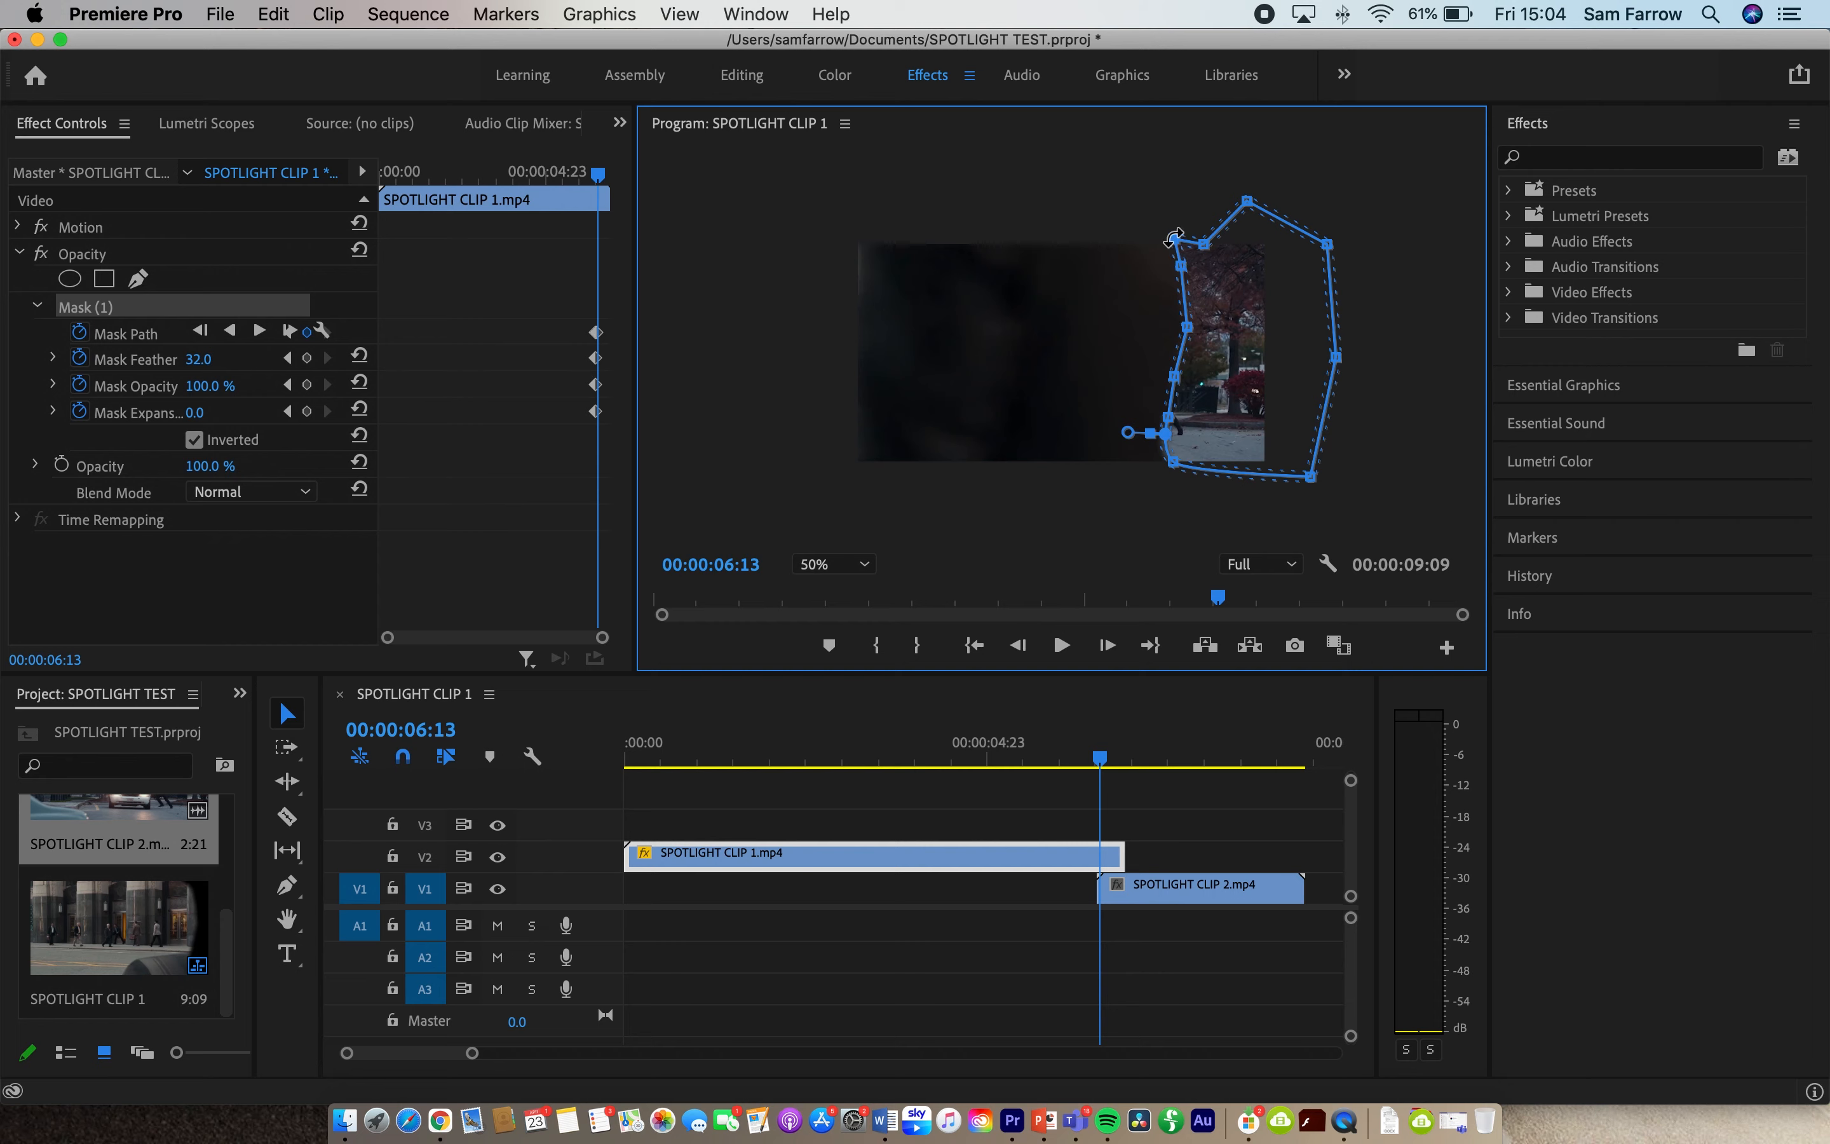
- Advance frame by frame past 00:00:06:16, shifting the mask's left points to match the passer-by's trailing edge
{"action": "left_click", "coordinate": [1107, 644]}
{"action": "left_click", "coordinate": [1107, 644]}
{"action": "left_click", "coordinate": [1107, 645]}
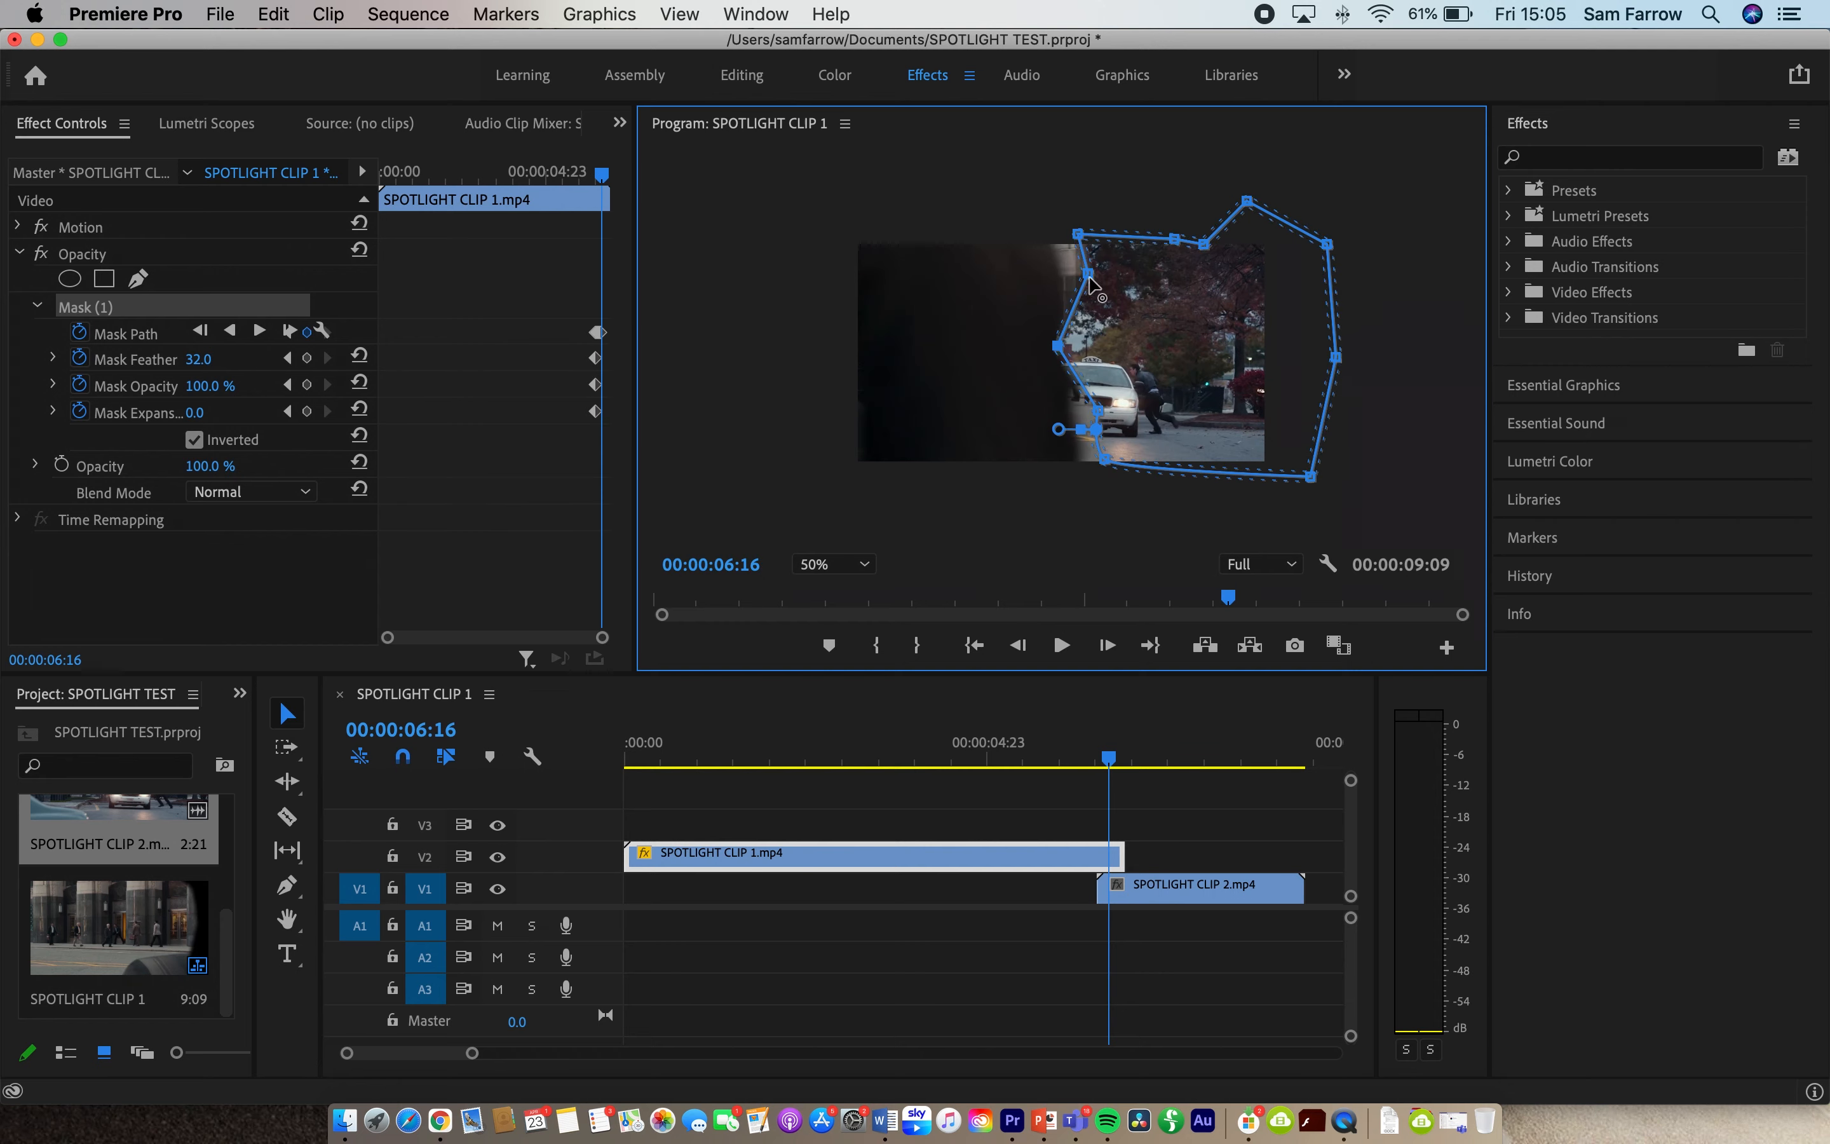
{"action": "left_click", "coordinate": [1107, 644]}
{"action": "left_click_drag", "start_coordinate": [1037, 349], "coordinate": [1029, 343]}
{"action": "left_click_drag", "start_coordinate": [1053, 268], "coordinate": [988, 230]}
{"action": "left_click_drag", "start_coordinate": [1068, 410], "coordinate": [1023, 411]}
{"action": "left_click_drag", "start_coordinate": [1066, 429], "coordinate": [1035, 458]}
- At 00:00:06:18, pull the mask's middle and lower left points further left onto the passer-by's edge
{"action": "left_click", "coordinate": [1107, 645]}
{"action": "left_click_drag", "start_coordinate": [1029, 343], "coordinate": [982, 346]}
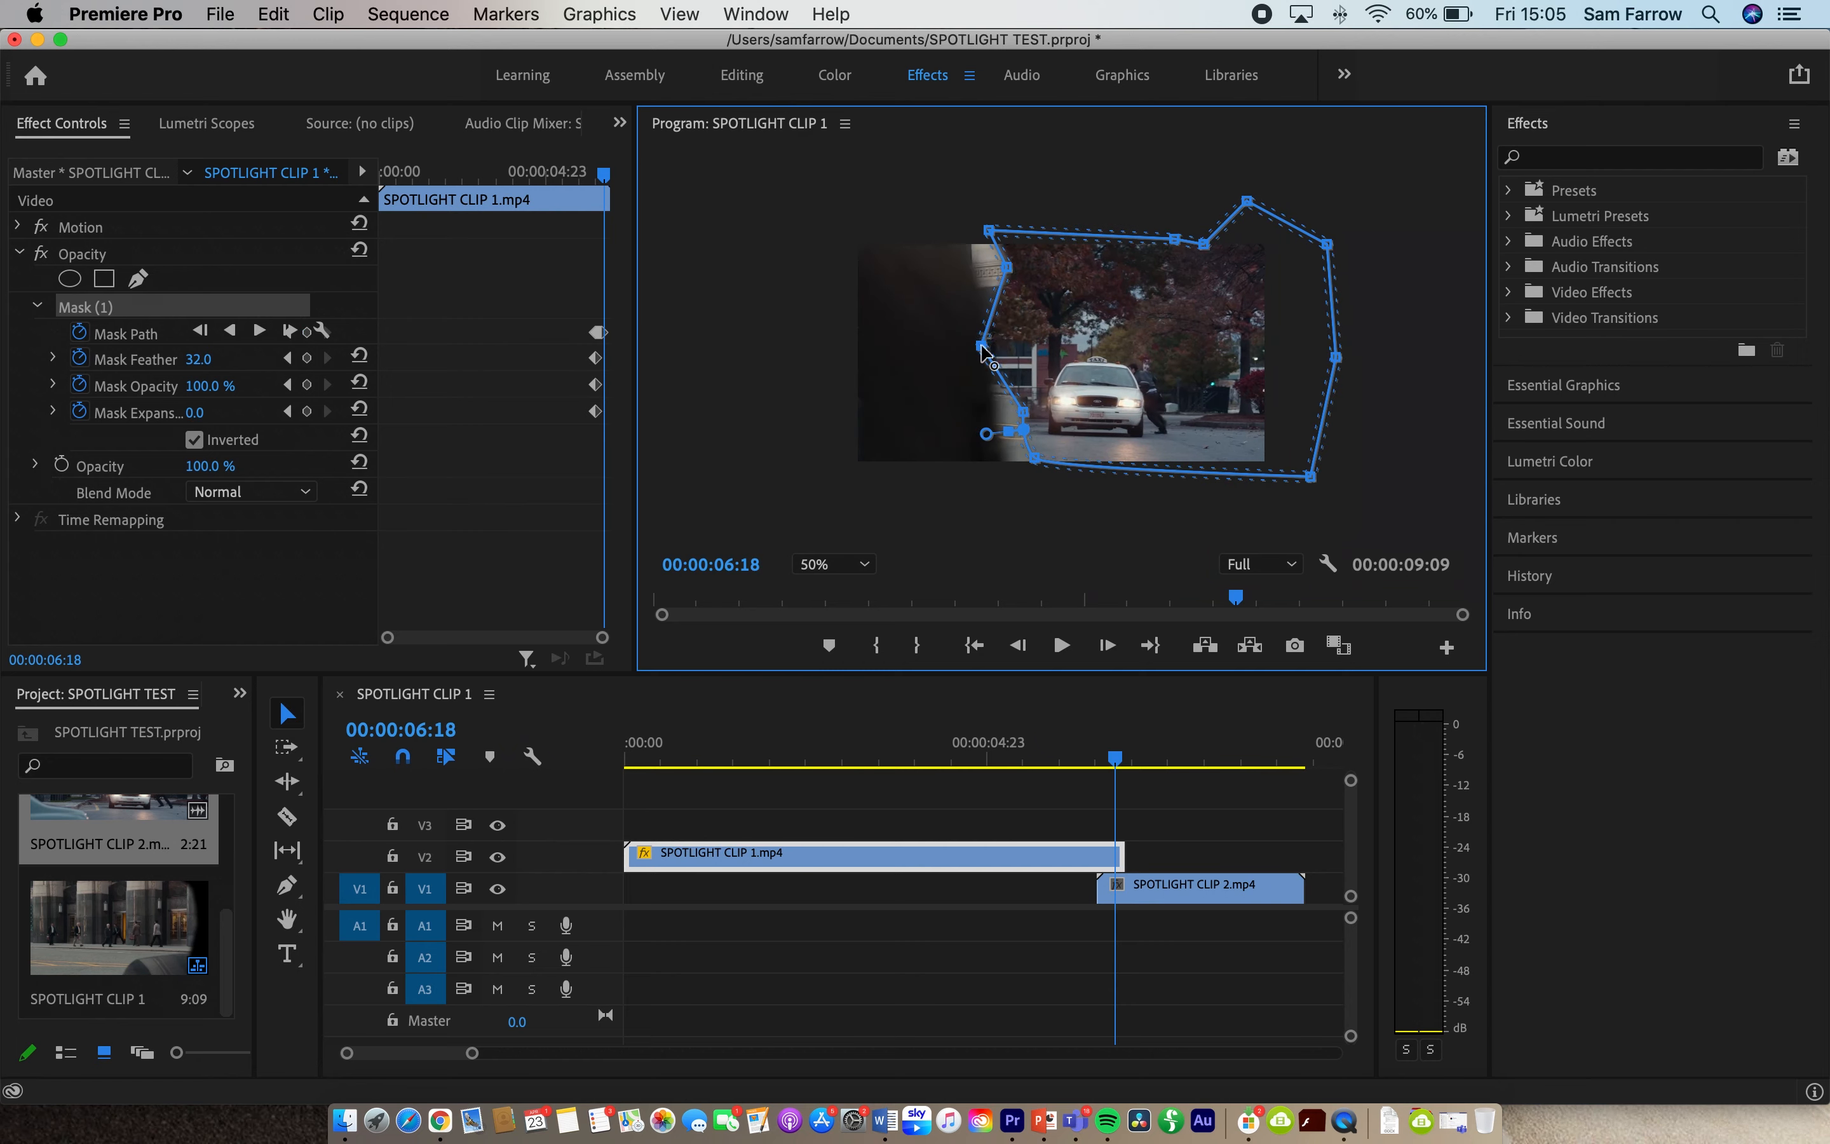
{"action": "left_click_drag", "start_coordinate": [1023, 412], "coordinate": [981, 412]}
{"action": "left_click_drag", "start_coordinate": [1023, 429], "coordinate": [983, 431]}
{"action": "left_click_drag", "start_coordinate": [1034, 458], "coordinate": [997, 457]}
- On the frame after 00:00:06:18, reshape the mask's left side from top to bottom along the passer-by's edge
{"action": "left_click", "coordinate": [1107, 645]}
{"action": "left_click_drag", "start_coordinate": [966, 259], "coordinate": [903, 228]}
{"action": "left_click_drag", "start_coordinate": [982, 347], "coordinate": [941, 346]}
{"action": "left_click_drag", "start_coordinate": [982, 412], "coordinate": [946, 413]}
{"action": "left_click_drag", "start_coordinate": [983, 430], "coordinate": [954, 457]}
- Two frames after 00:00:06:18, move the mask's left points with the passer-by, taking the top corner past the picture's left border
{"action": "left_click", "coordinate": [1104, 640]}
{"action": "left_click_drag", "start_coordinate": [942, 346], "coordinate": [896, 346]}
{"action": "left_click_drag", "start_coordinate": [922, 259], "coordinate": [849, 230]}
{"action": "left_click_drag", "start_coordinate": [945, 413], "coordinate": [899, 413]}
{"action": "left_click_drag", "start_coordinate": [943, 429], "coordinate": [903, 430]}
{"action": "left_click_drag", "start_coordinate": [953, 456], "coordinate": [920, 459]}
- Advance one more frame and bring the mask's remaining left points to the picture's left border
{"action": "left_click", "coordinate": [1107, 645]}
{"action": "left_click_drag", "start_coordinate": [896, 347], "coordinate": [859, 346]}
{"action": "left_click_drag", "start_coordinate": [875, 261], "coordinate": [847, 265]}
{"action": "left_click_drag", "start_coordinate": [899, 413], "coordinate": [863, 416]}
{"action": "left_click_drag", "start_coordinate": [904, 430], "coordinate": [854, 460]}
- Compare the following frame, return one frame and push the mask's left points completely outside the picture
{"action": "left_click", "coordinate": [1107, 645]}
{"action": "left_click", "coordinate": [1018, 645]}
{"action": "left_click_drag", "start_coordinate": [859, 433], "coordinate": [843, 409]}
{"action": "left_click_drag", "start_coordinate": [859, 346], "coordinate": [843, 343]}
{"action": "left_click_drag", "start_coordinate": [848, 265], "coordinate": [835, 266]}
- At 00:00:04:18 and again shortly before 00:00:06:12, move the whole mask of SPOTLIGHT CLIP 1 out past the picture's right side
{"action": "left_click", "coordinate": [1168, 891]}
{"action": "left_click_drag", "start_coordinate": [1133, 762], "coordinate": [970, 768]}
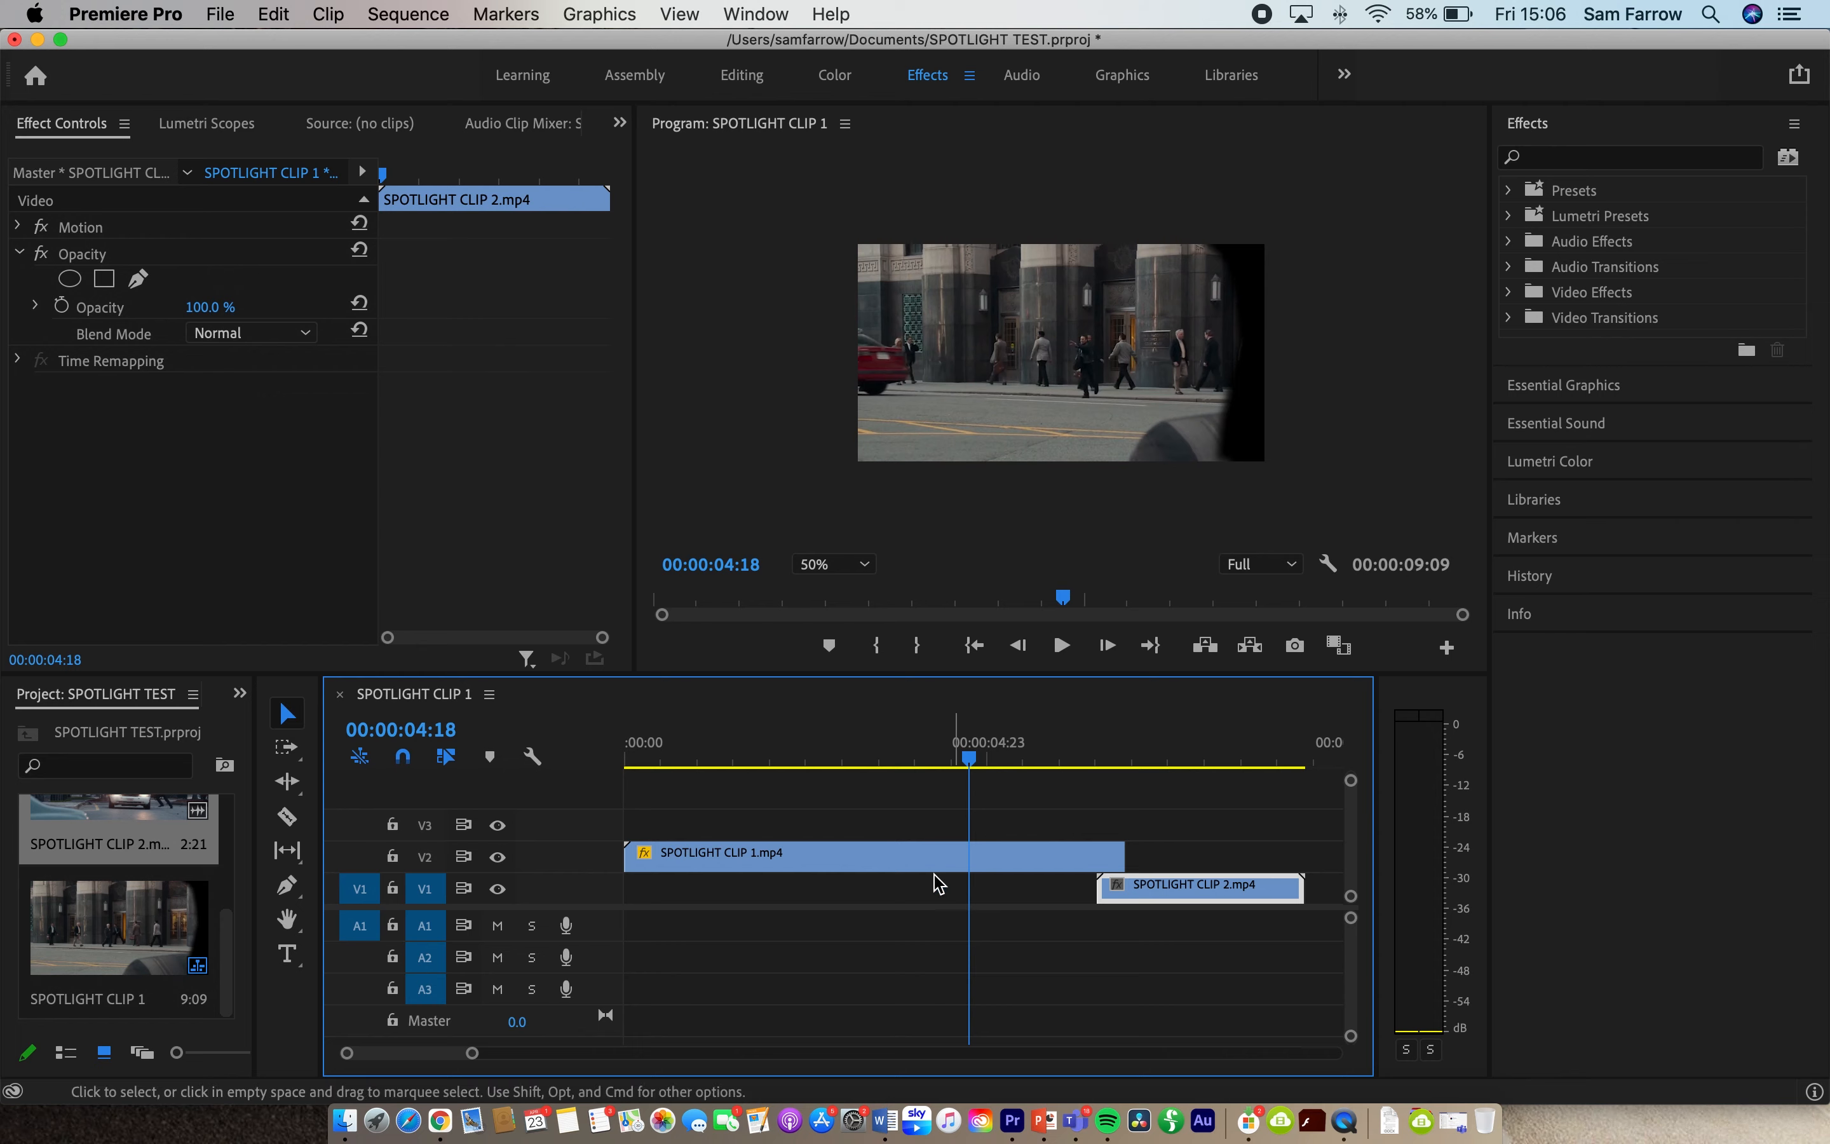
{"action": "left_click", "coordinate": [889, 863]}
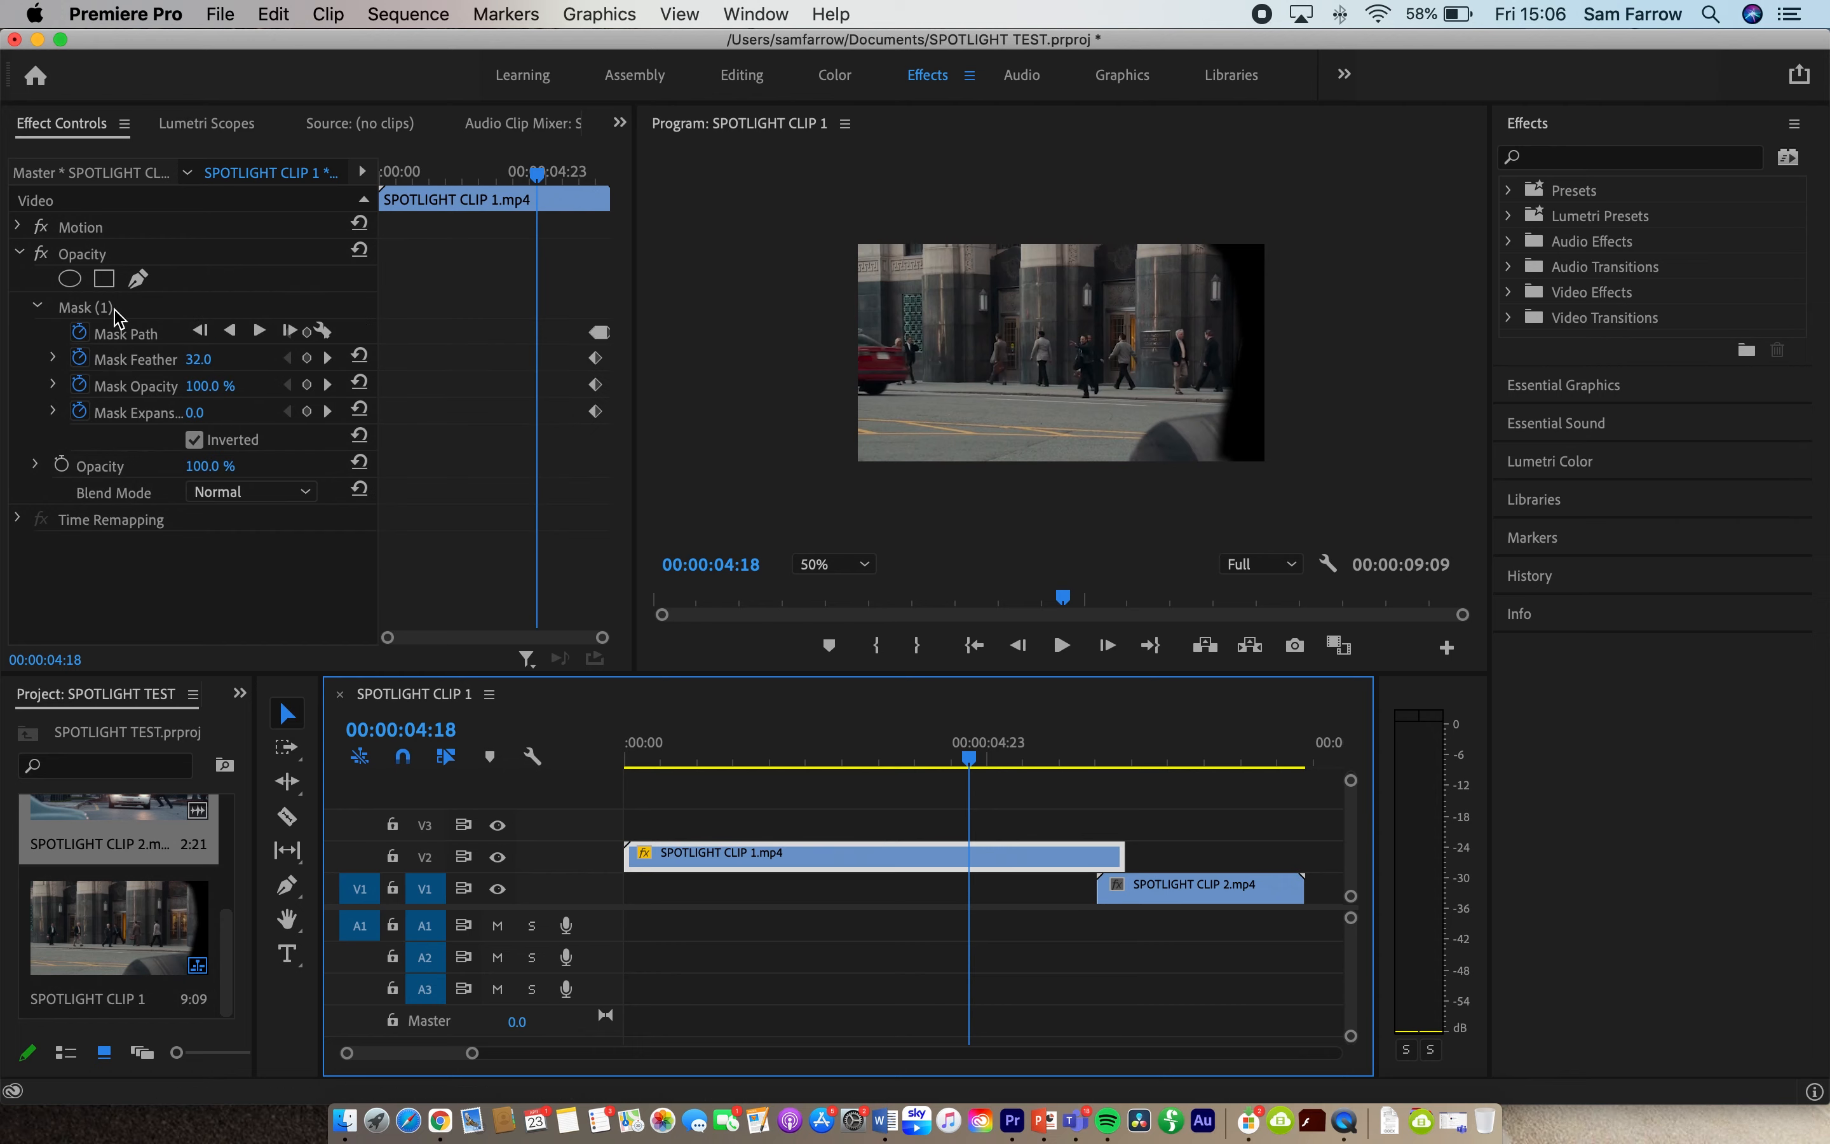
{"action": "left_click", "coordinate": [83, 307]}
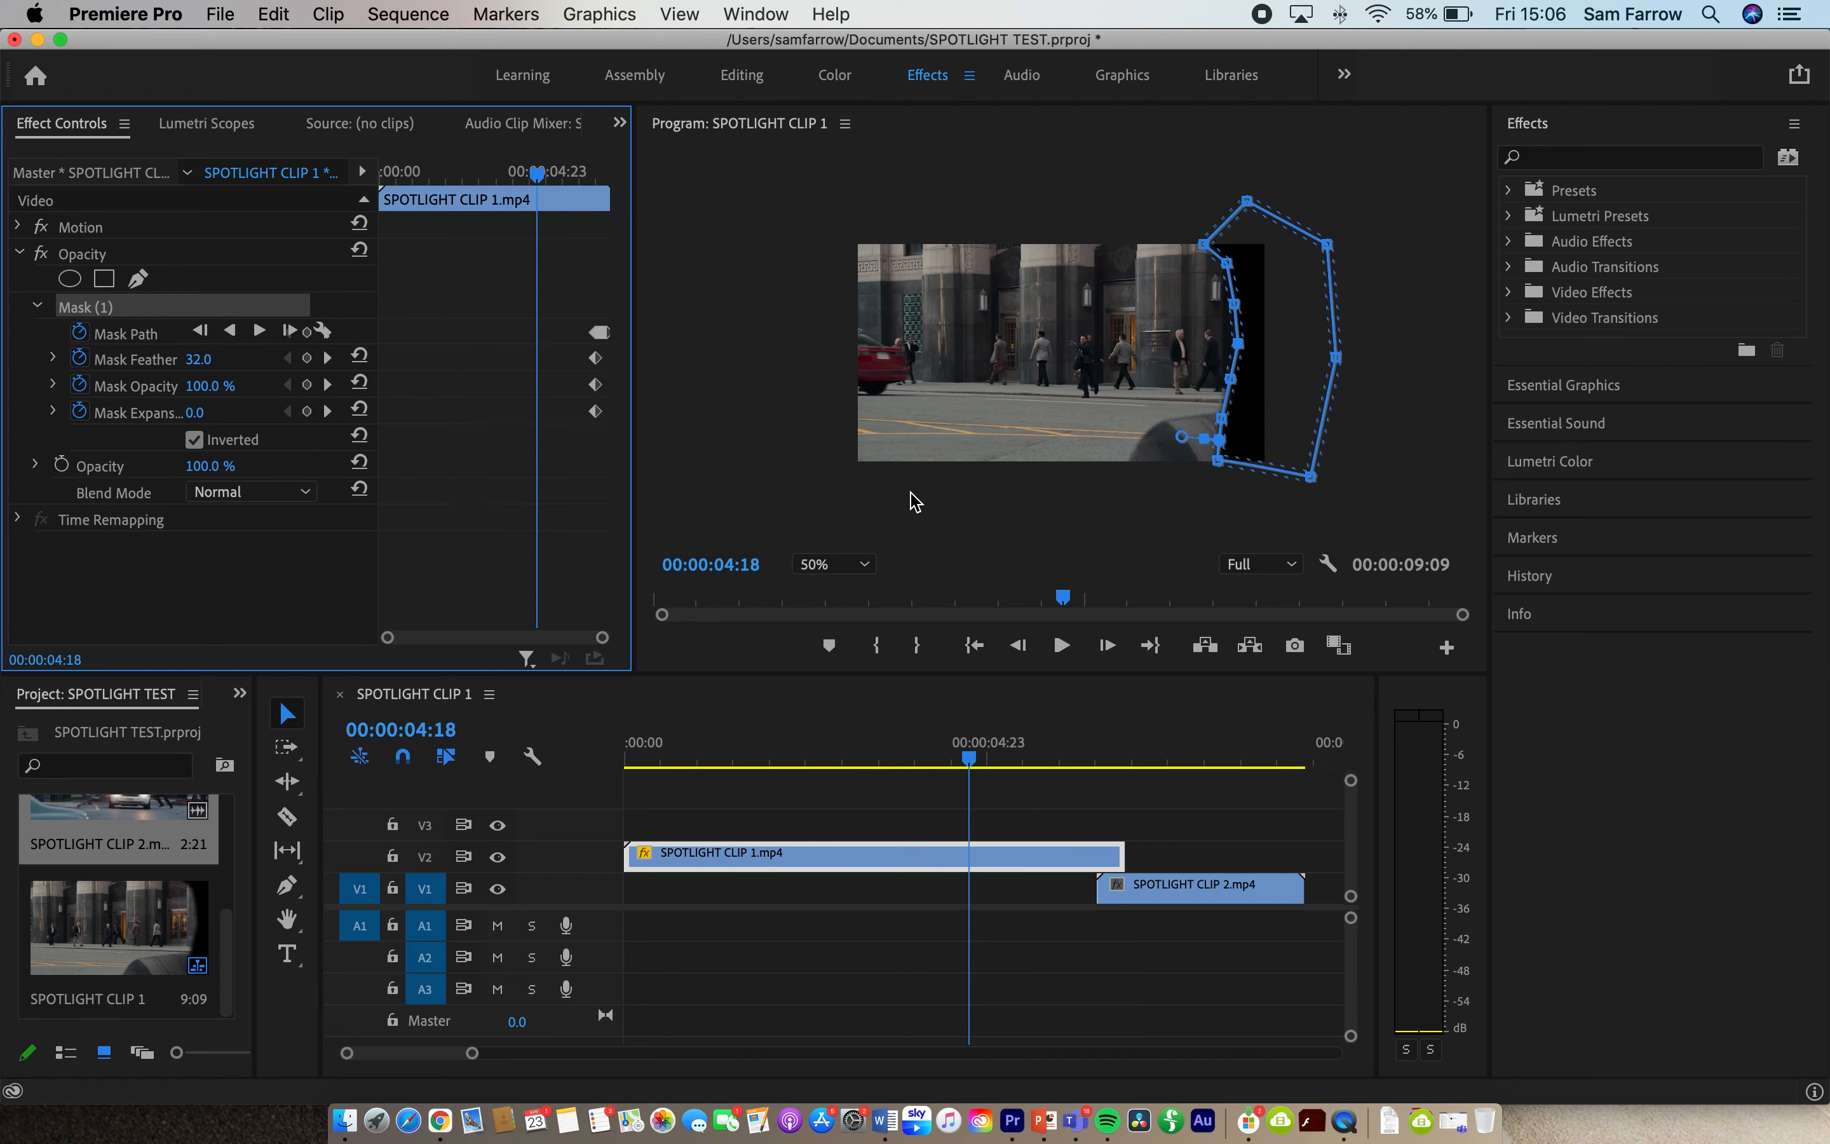
{"action": "left_click_drag", "start_coordinate": [1264, 380], "coordinate": [1475, 361]}
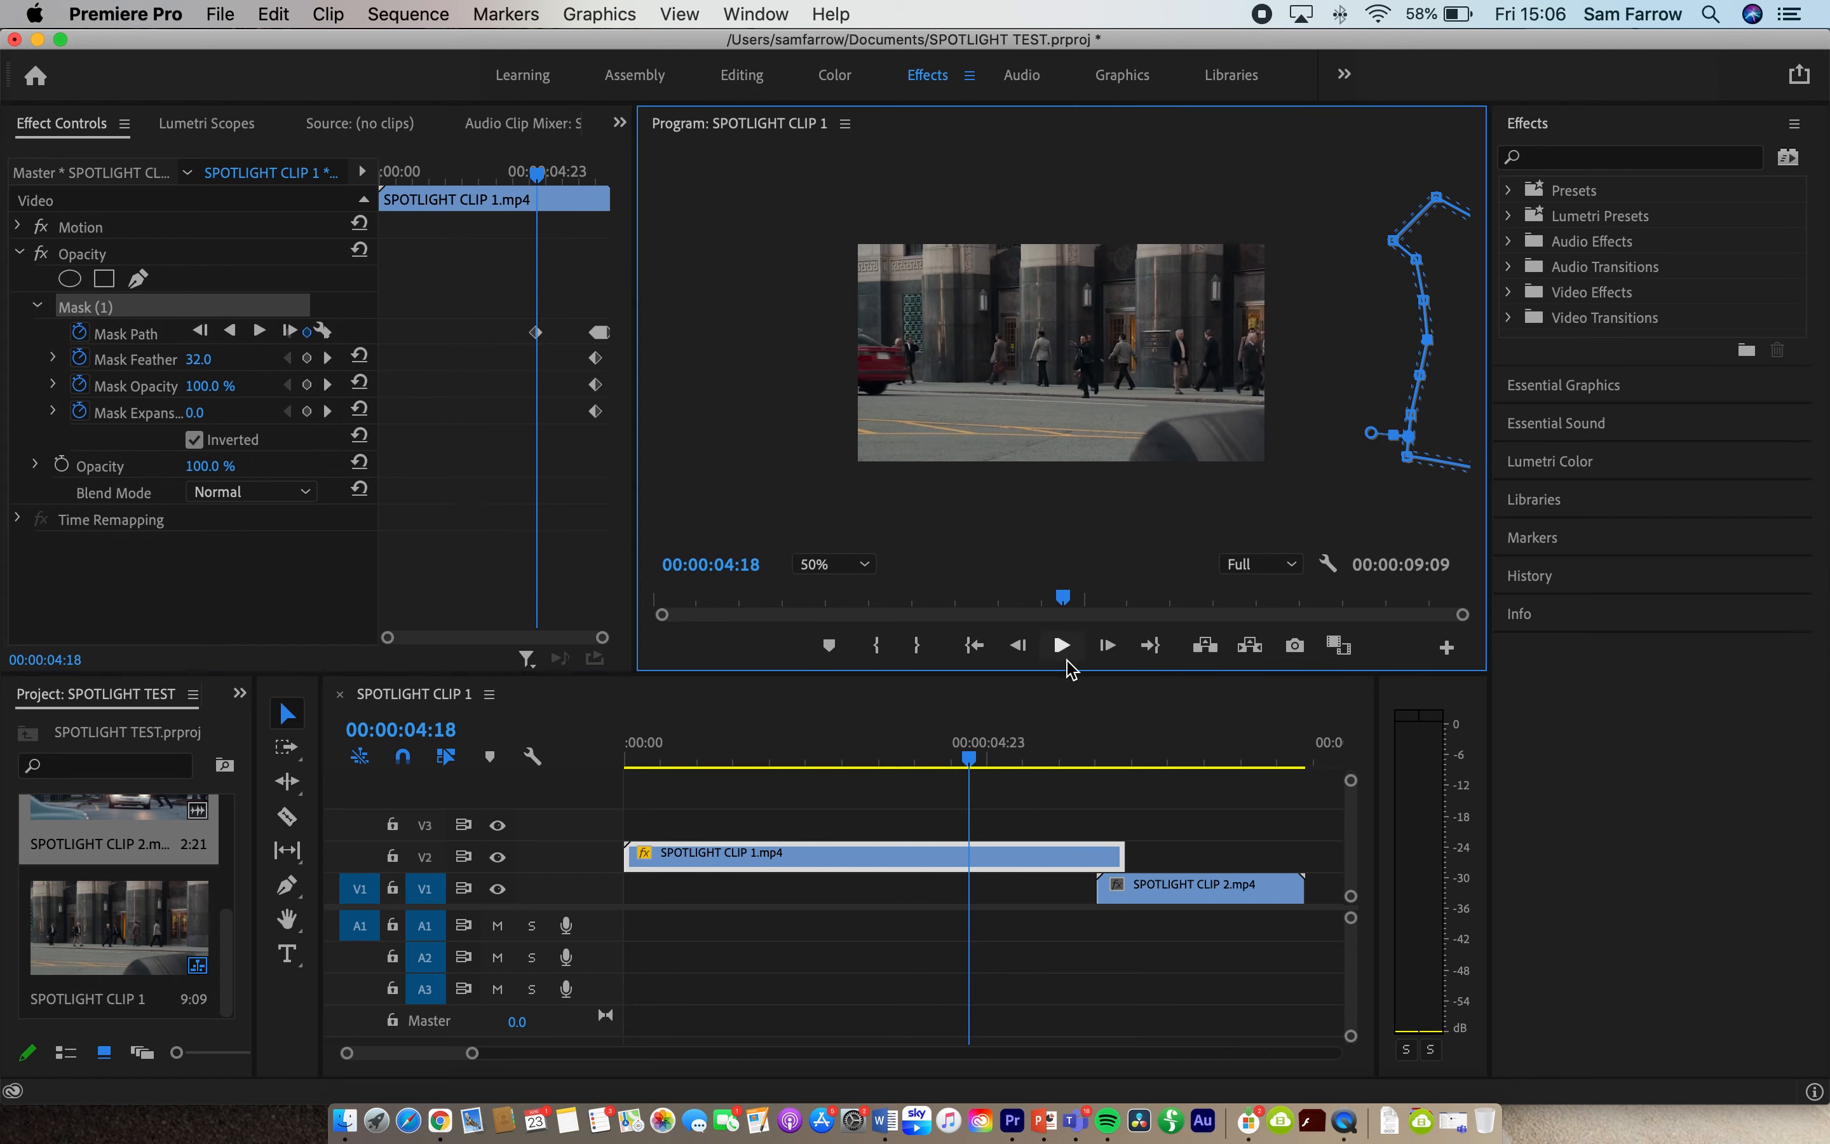
{"action": "left_click_drag", "start_coordinate": [978, 760], "coordinate": [1089, 759]}
{"action": "left_click_drag", "start_coordinate": [1345, 357], "coordinate": [1499, 360]}
- Play the sequence from 00:00:05:02 through the masked transition to check it
{"action": "left_click_drag", "start_coordinate": [1070, 759], "coordinate": [993, 760]}
{"action": "left_click", "coordinate": [1014, 819]}
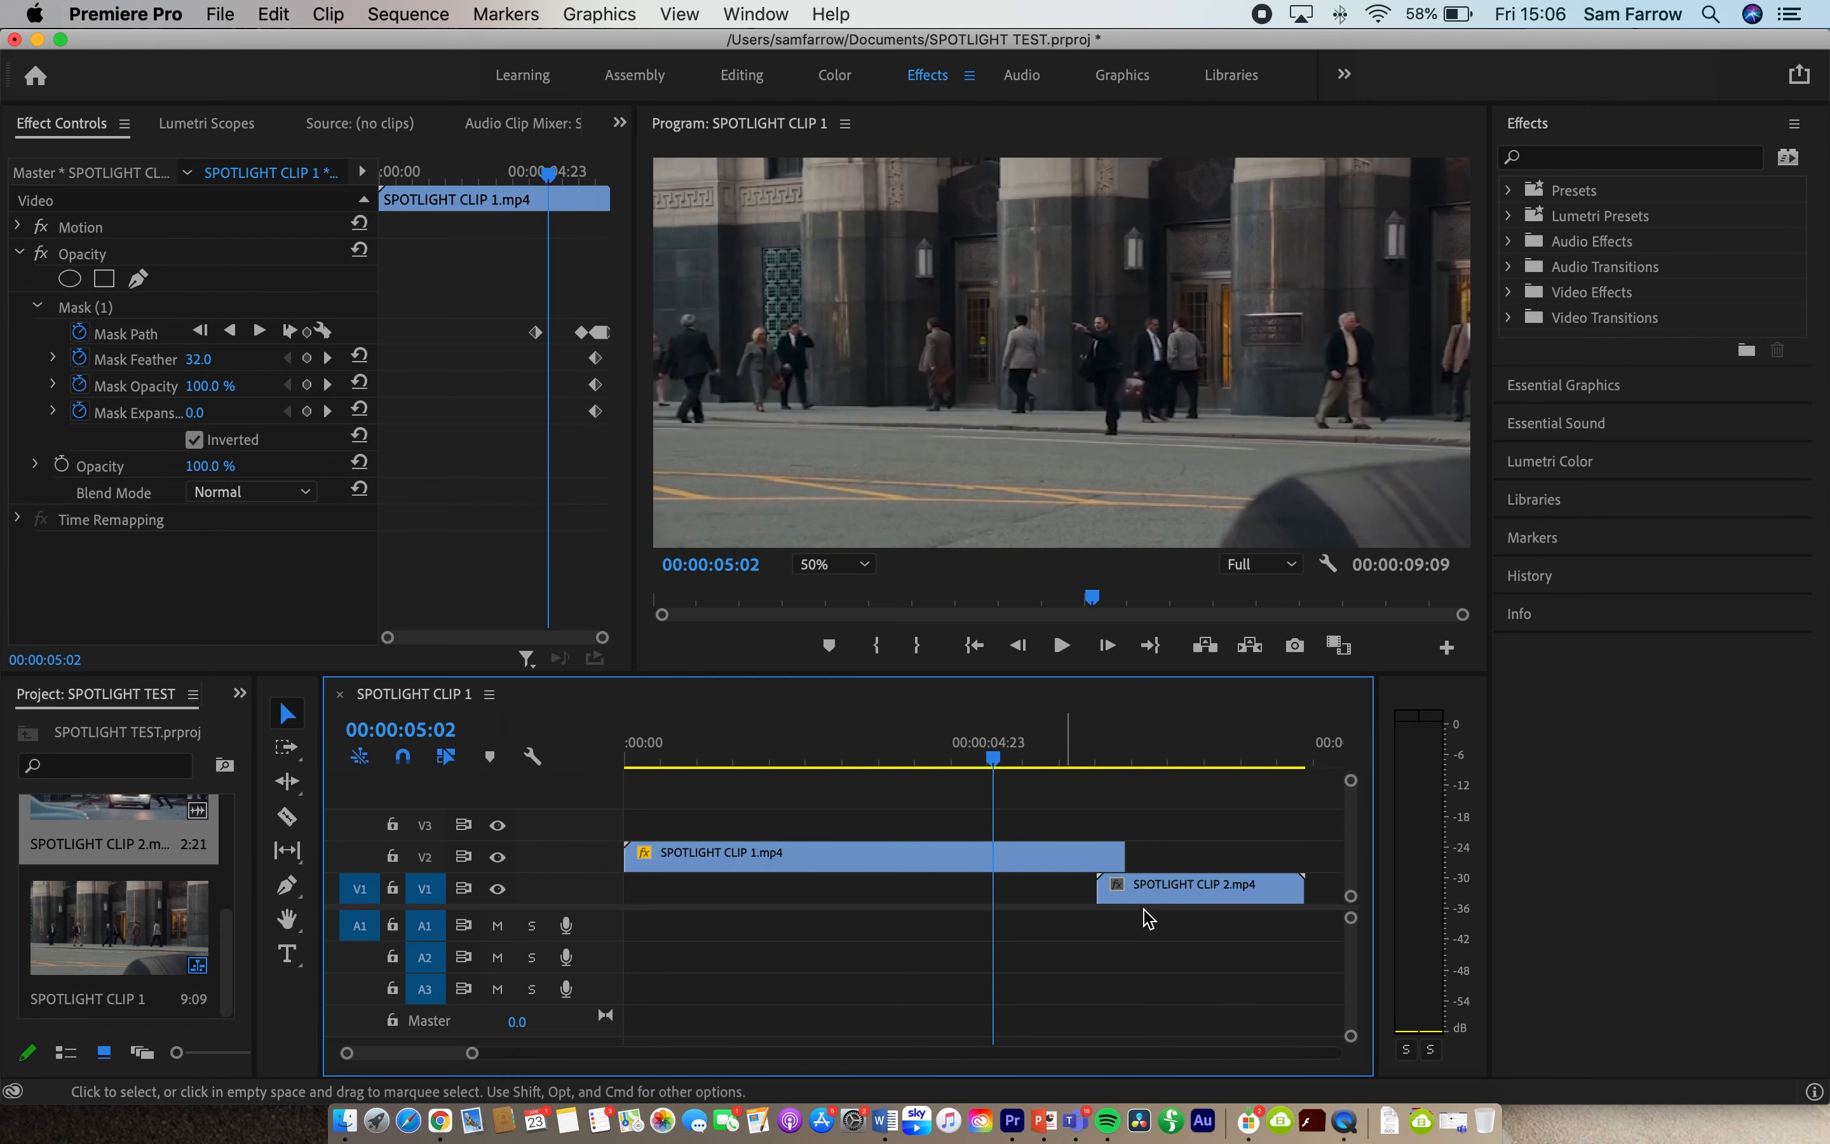
{"action": "key", "text": "space"}
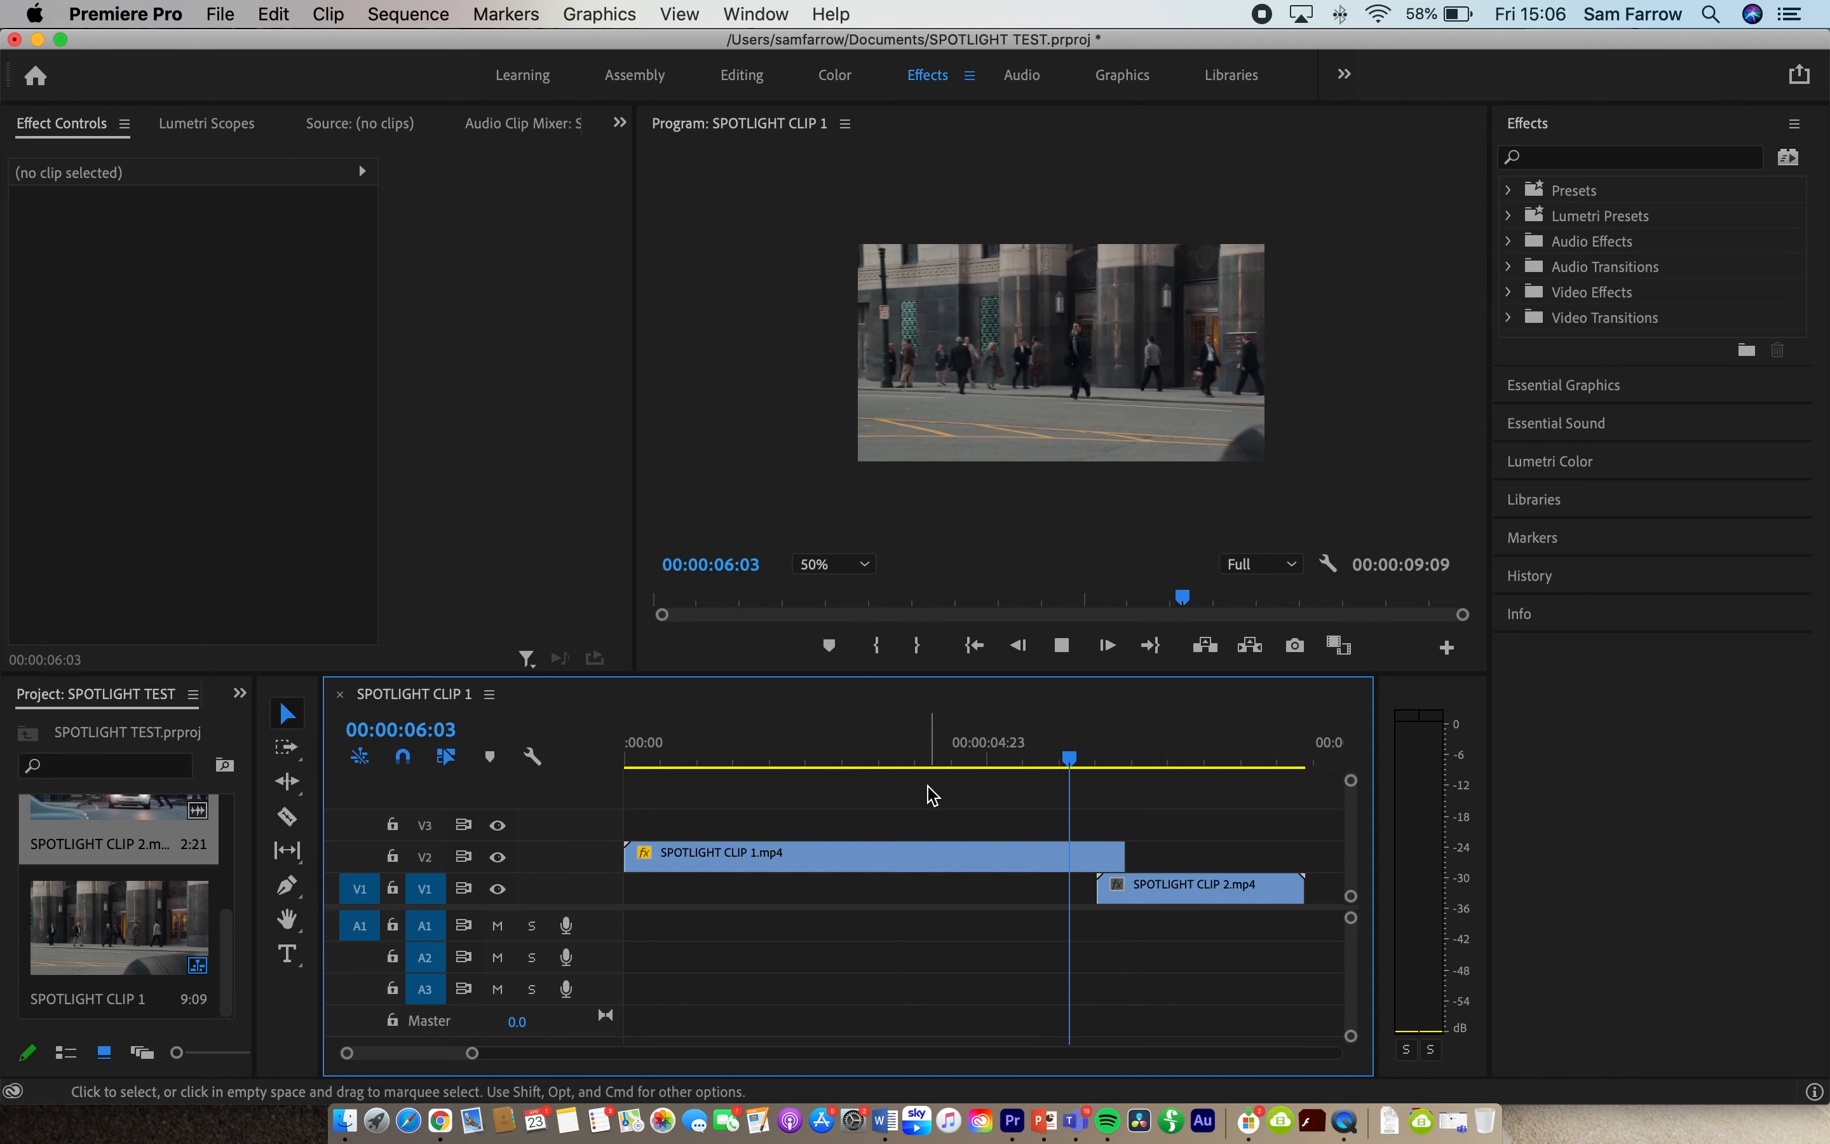
{"action": "key", "text": "space"}
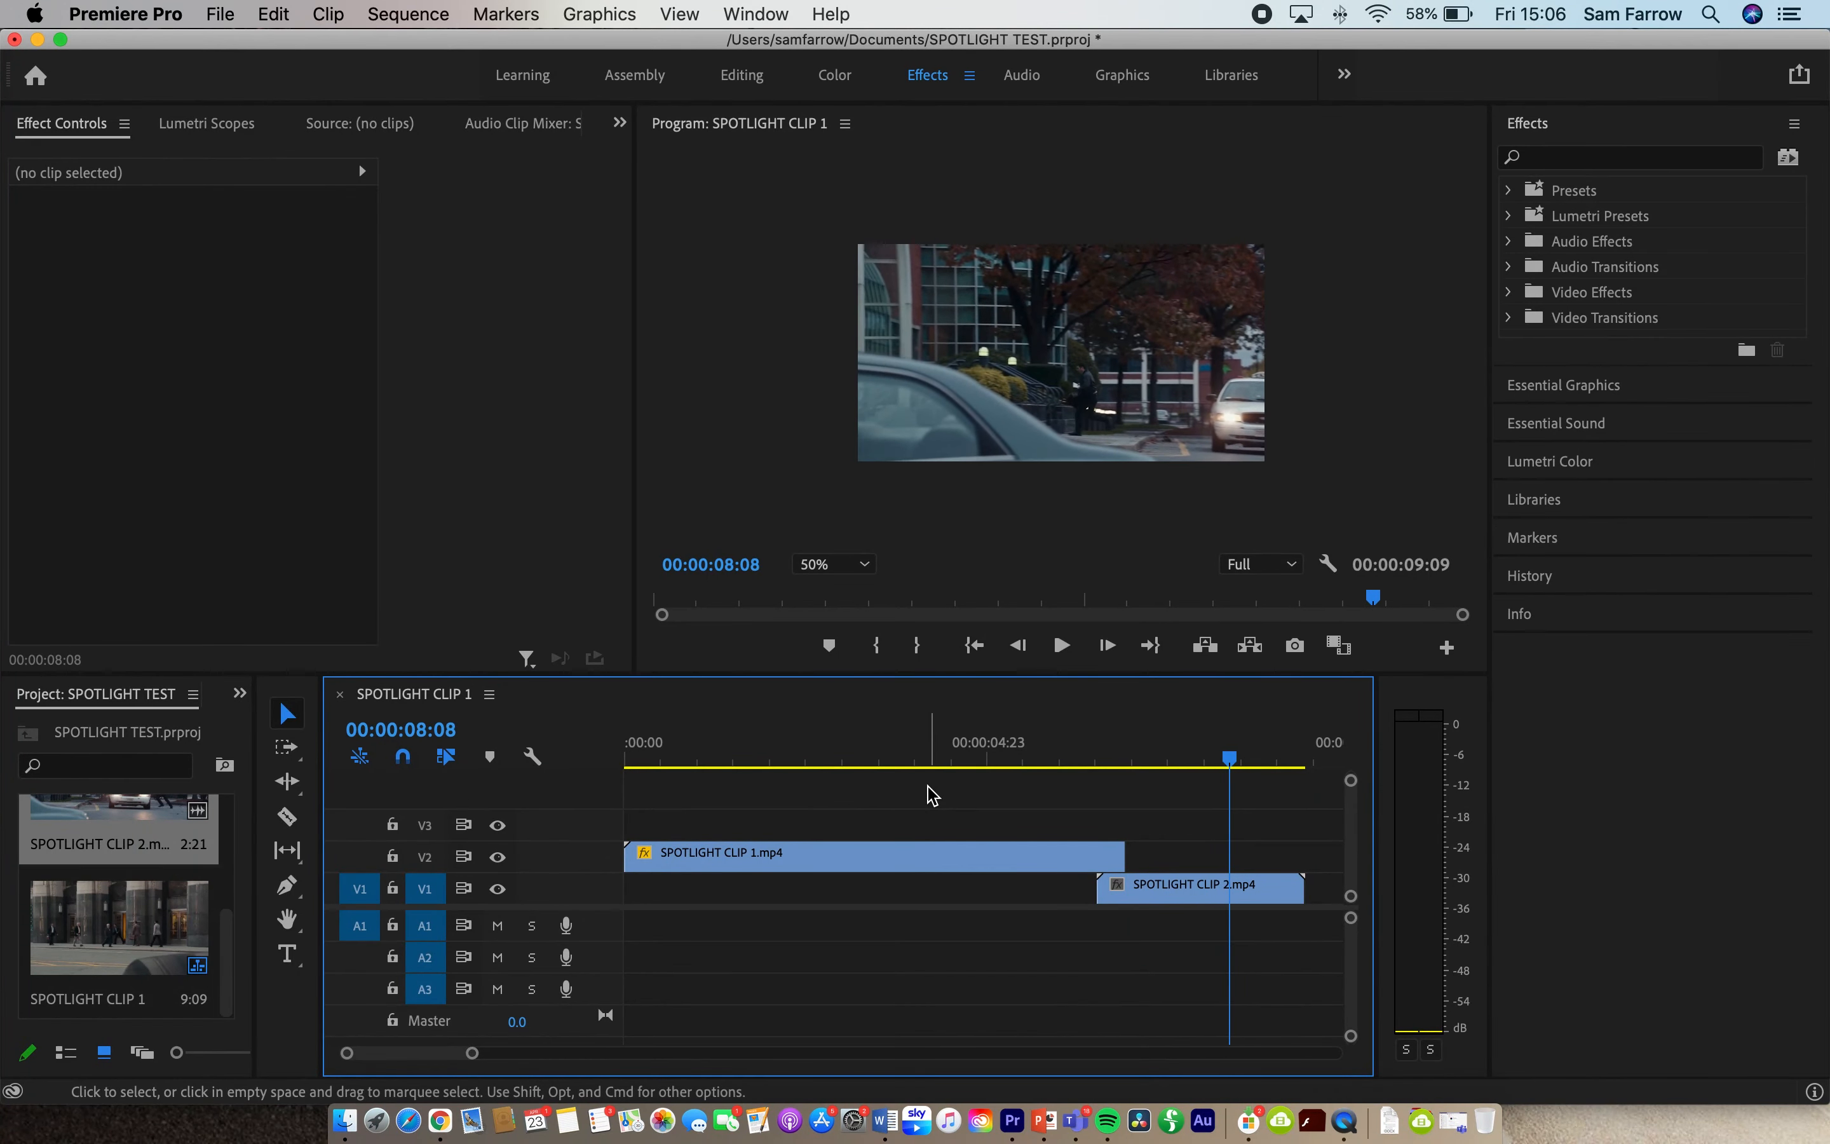